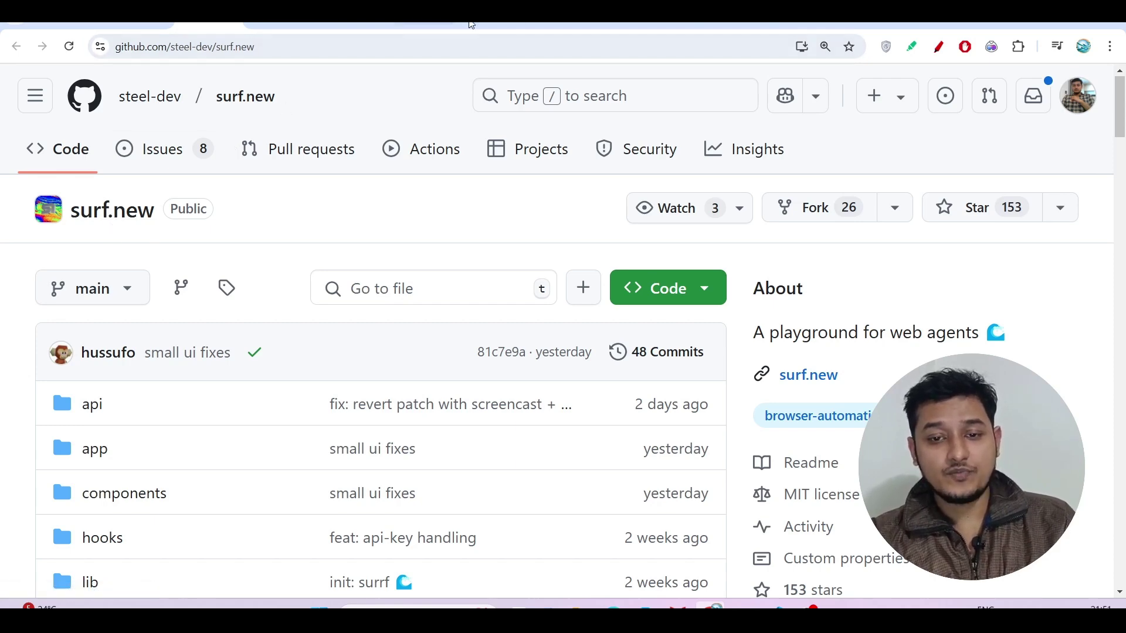
- Bring up the surf.new homepage and highlight the sentence describing what its agents do
{"action": "left_click", "coordinate": [496, 24]}
{"action": "scroll", "coordinate": [441, 195], "scroll_direction": "up", "scroll_amount": 5}
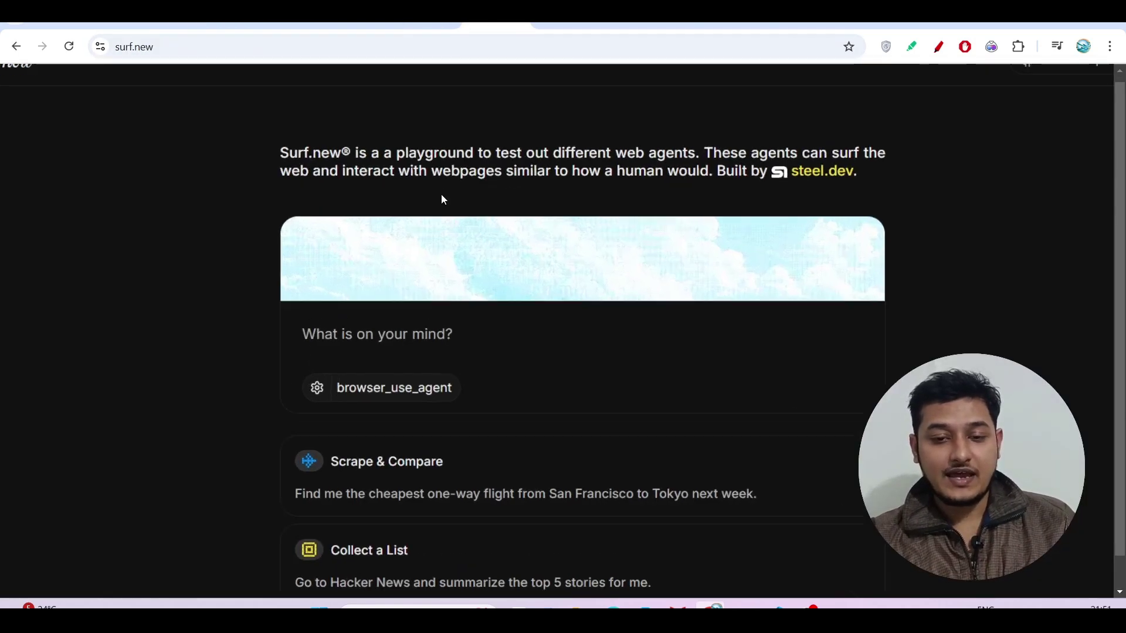
{"action": "scroll", "coordinate": [441, 195], "scroll_direction": "right", "scroll_amount": 2}
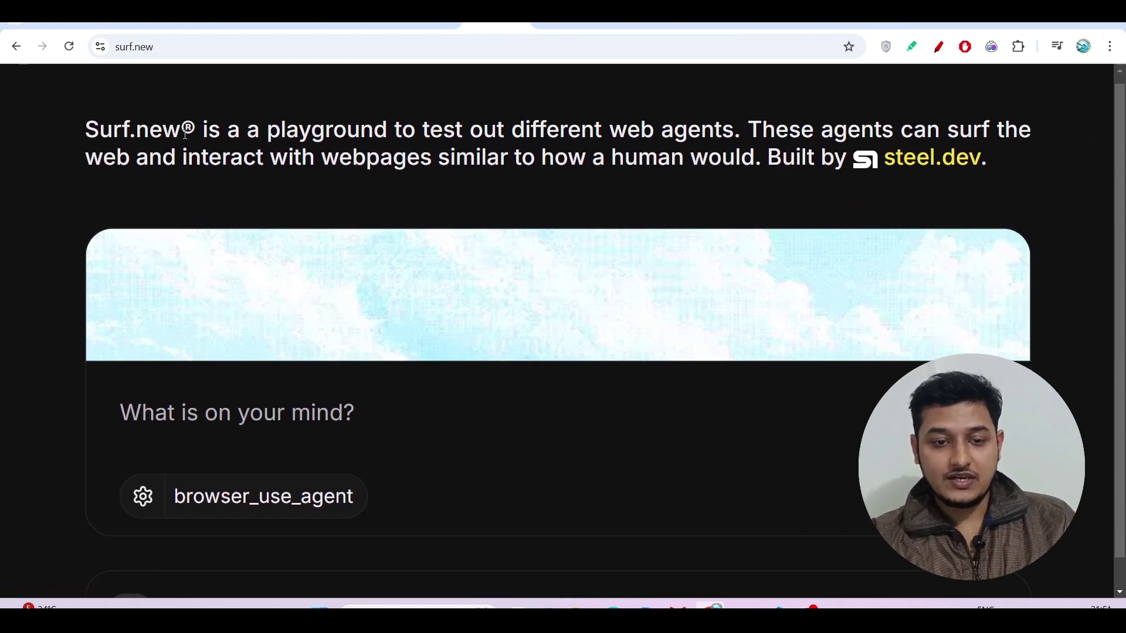
{"action": "mouse_move", "coordinate": [113, 130]}
{"action": "left_mouse_down"}
{"action": "mouse_move", "coordinate": [1032, 137]}
{"action": "mouse_move", "coordinate": [365, 165]}
{"action": "mouse_move", "coordinate": [761, 166]}
{"action": "left_mouse_up"}
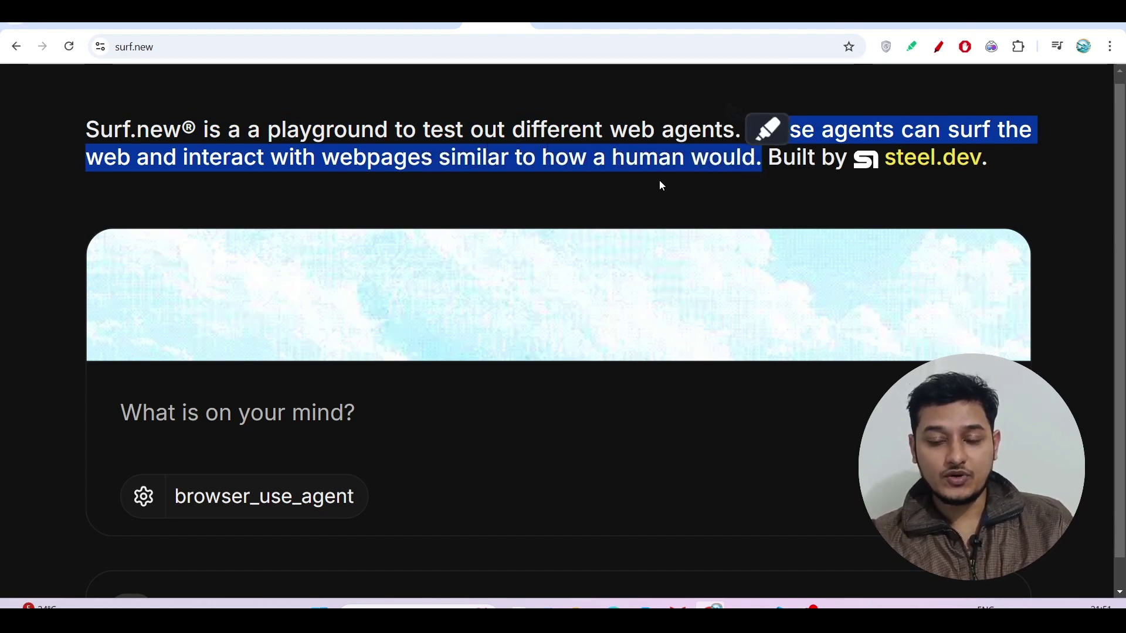
{"action": "key", "text": "ctrl+minus"}
{"action": "key", "text": "ctrl+minus"}
{"action": "key", "text": "ctrl+minus"}
{"action": "key", "text": "ctrl+minus"}
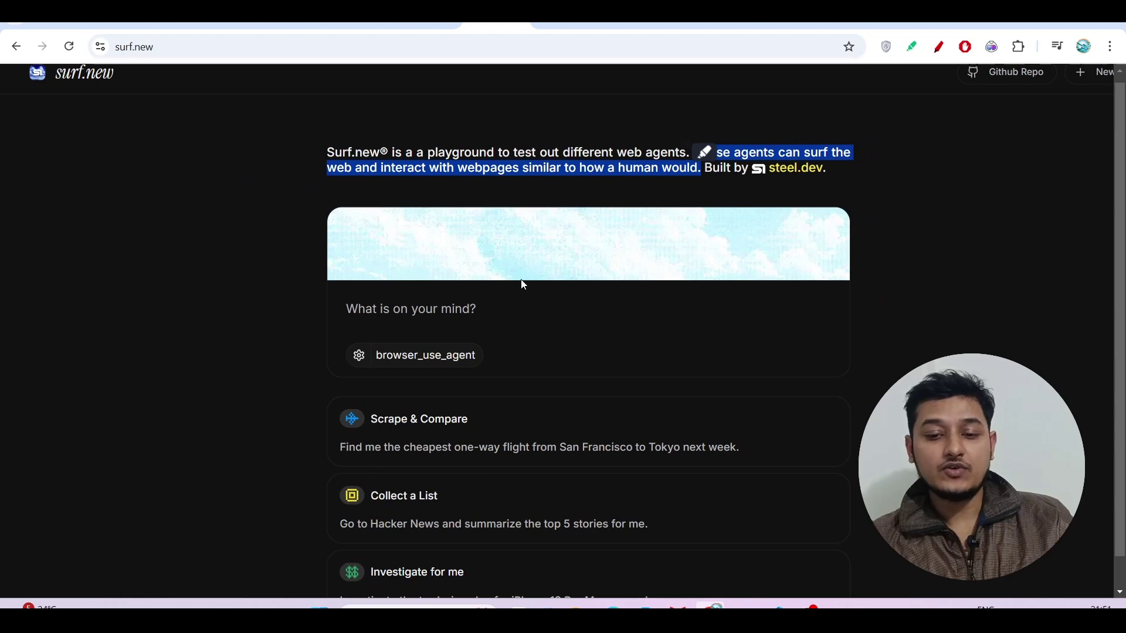
{"action": "key", "text": "ctrl+plus"}
{"action": "key", "text": "ctrl+plus"}
{"action": "key", "text": "ctrl+plus"}
- Enter 'go to amazon.com and find headphones' in the surf.new prompt box
{"action": "left_click", "coordinate": [470, 313]}
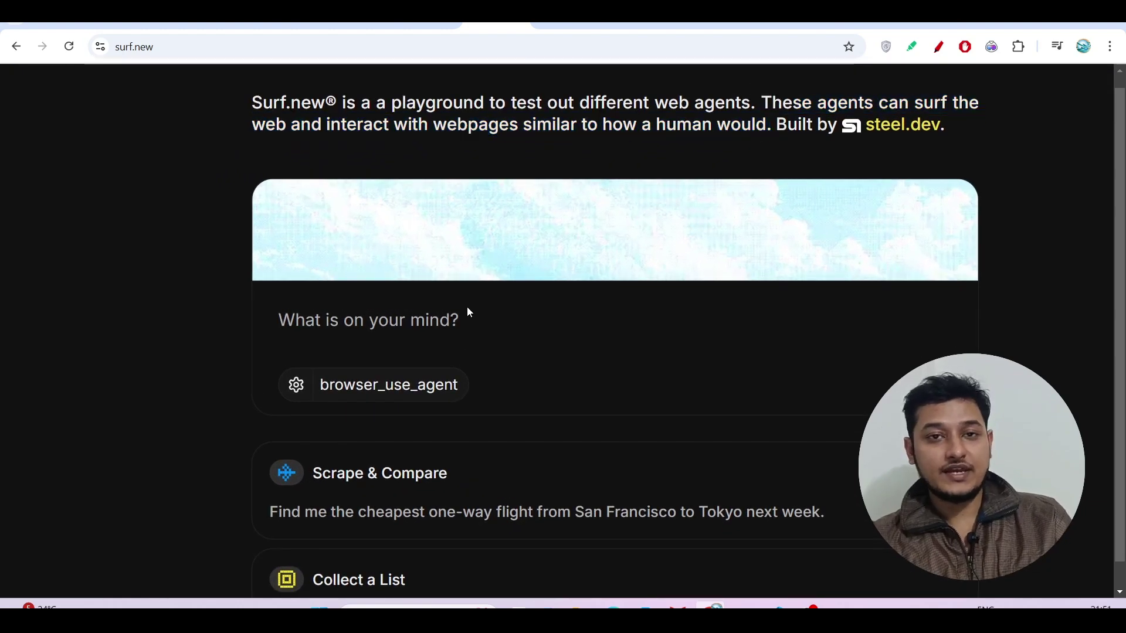
{"action": "left_click", "coordinate": [417, 321]}
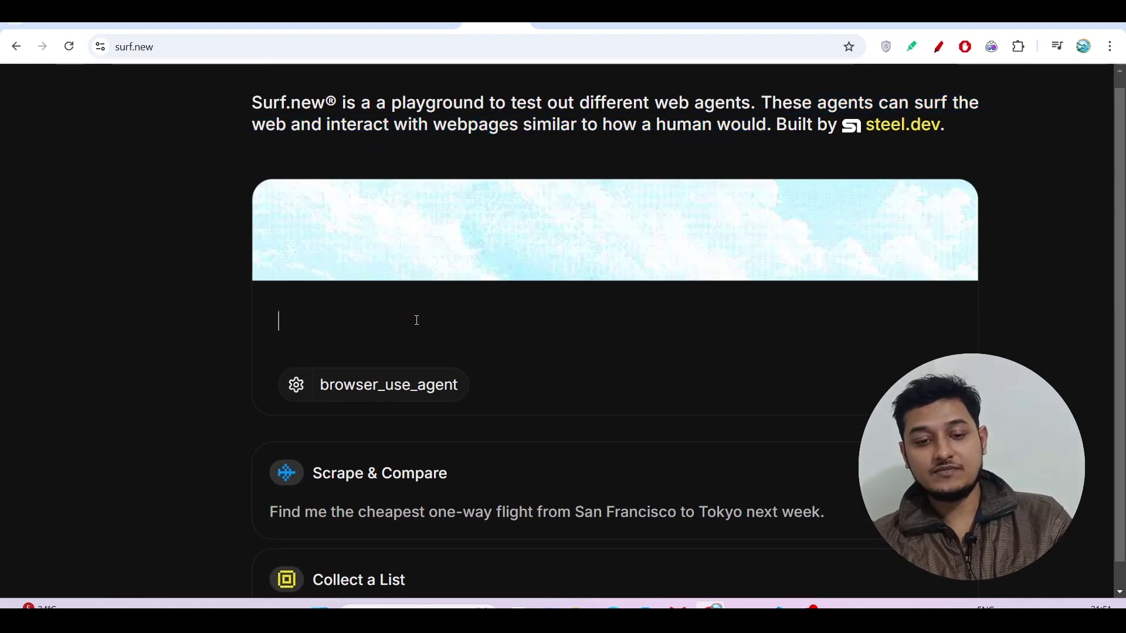
{"action": "type", "text": "go to amazon.com and find headphones"}
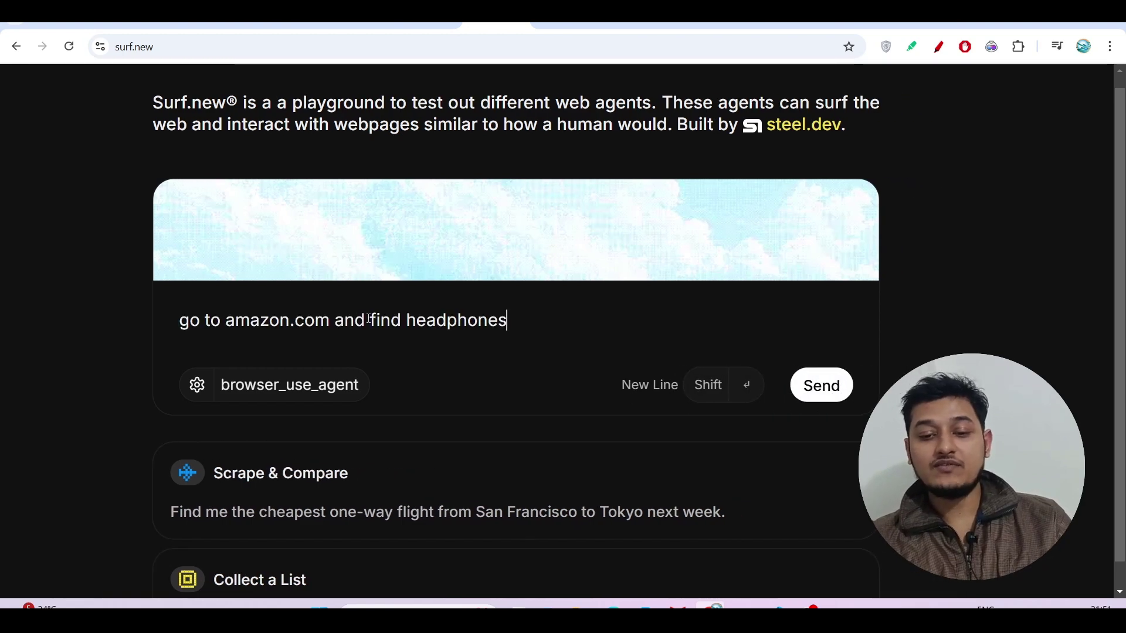
- Send the headphone request so browser_use_agent solves Amazon's CAPTCHA and loads amazon.com
{"action": "left_click", "coordinate": [803, 390]}
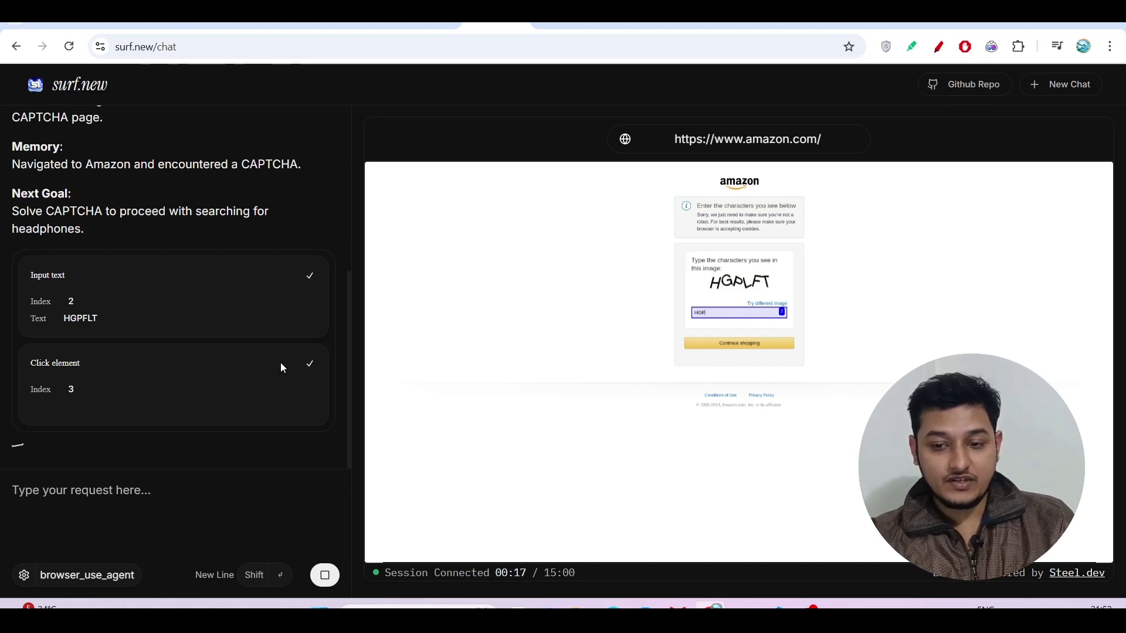
{"action": "scroll", "coordinate": [704, 329], "scroll_direction": "up", "scroll_amount": 3}
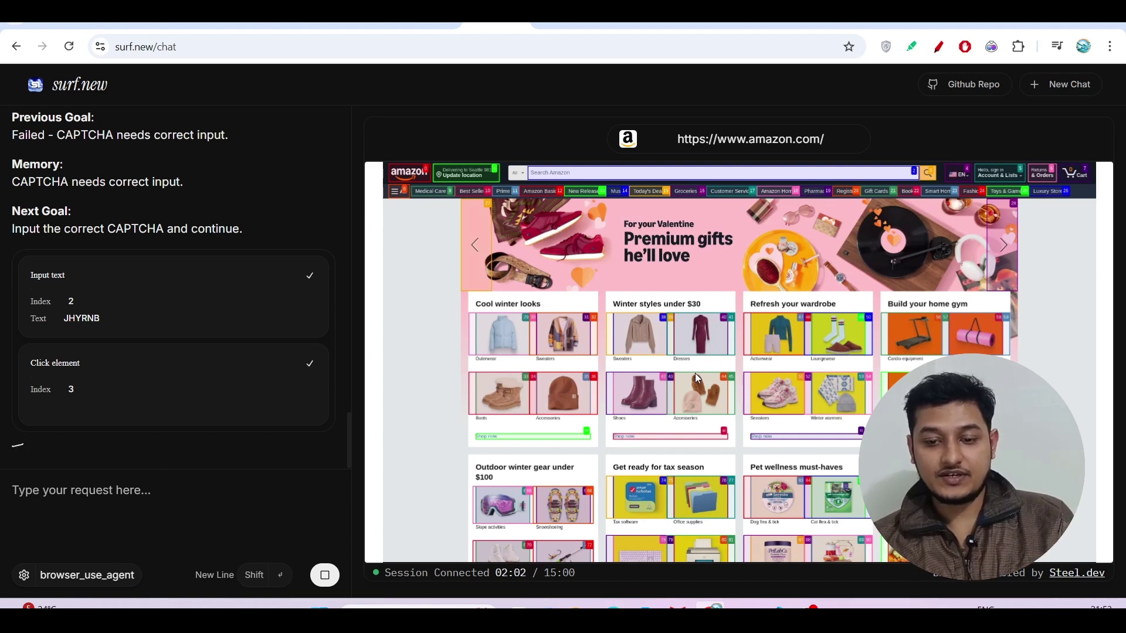
- Follow the agent's Amazon search until Bose and Beats headphone results appear
{"action": "scroll", "coordinate": [589, 308], "scroll_direction": "up", "scroll_amount": 5}
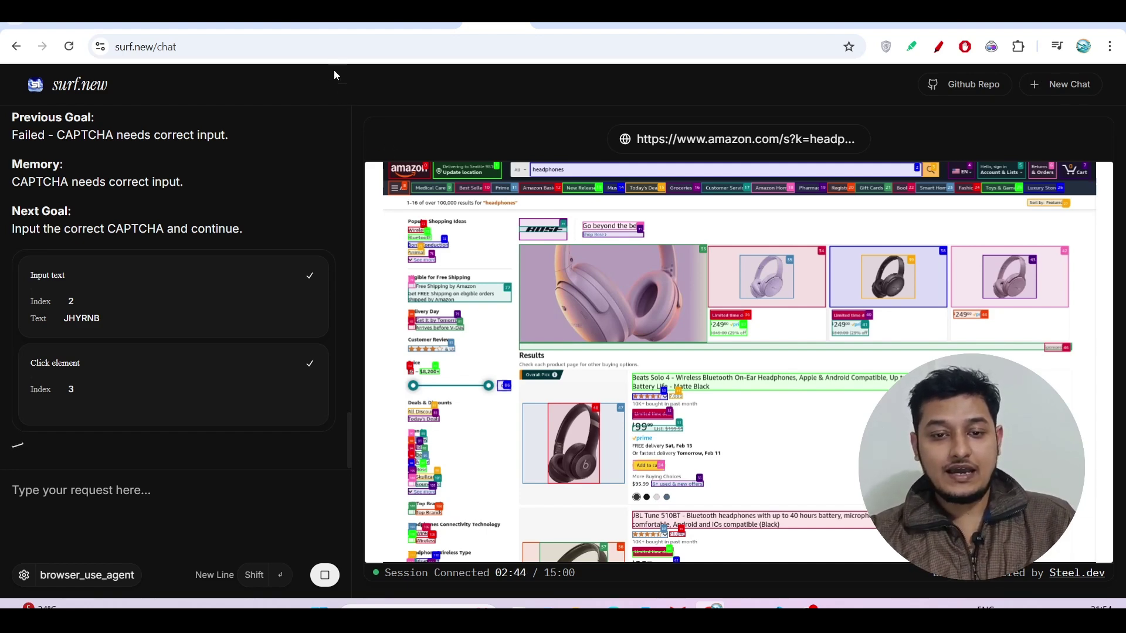
- Scroll steel.dev to its plans: Hobby free with $10 credits, Developers $99/mo, Startups $499/mo
{"action": "left_click", "coordinate": [388, 24]}
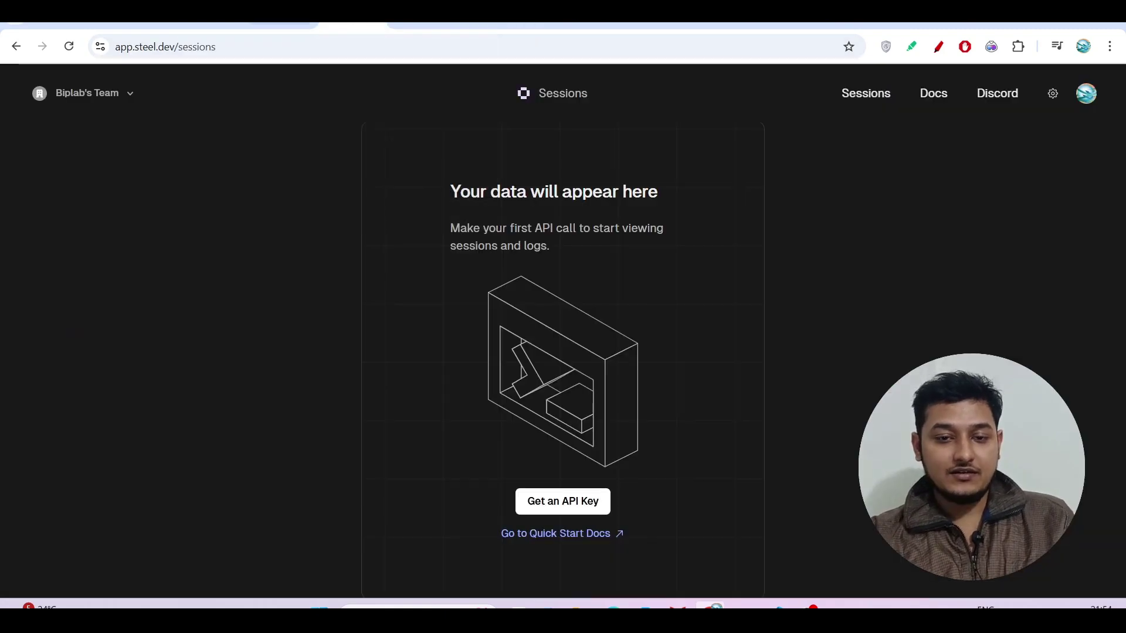
{"action": "left_click", "coordinate": [281, 24]}
{"action": "scroll", "coordinate": [226, 258], "scroll_direction": "up", "scroll_amount": 1}
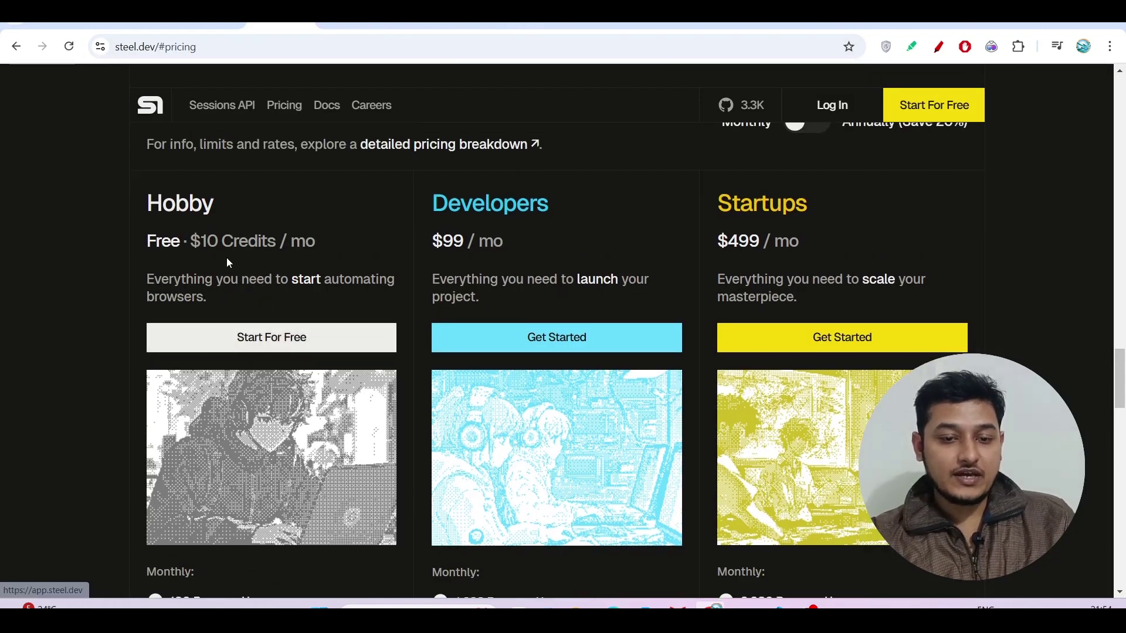
{"action": "scroll", "coordinate": [189, 244], "scroll_direction": "up", "scroll_amount": 2, "text": "ctrl"}
{"action": "scroll", "coordinate": [190, 244], "scroll_direction": "up", "scroll_amount": 1, "text": "ctrl"}
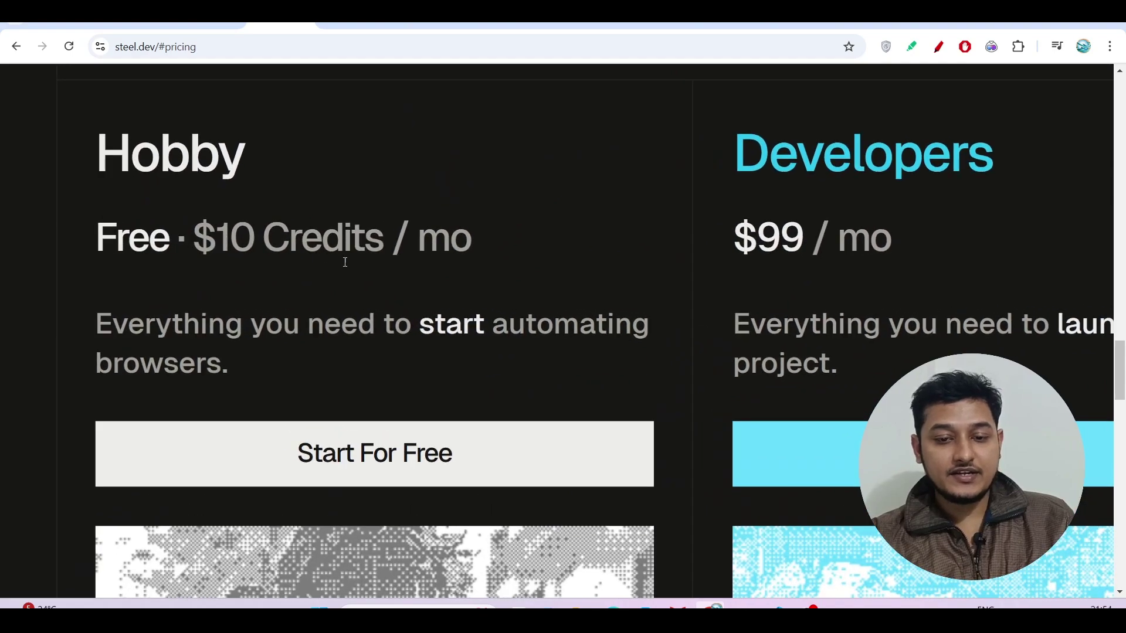
{"action": "scroll", "coordinate": [384, 271], "scroll_direction": "down", "scroll_amount": 3, "text": "ctrl"}
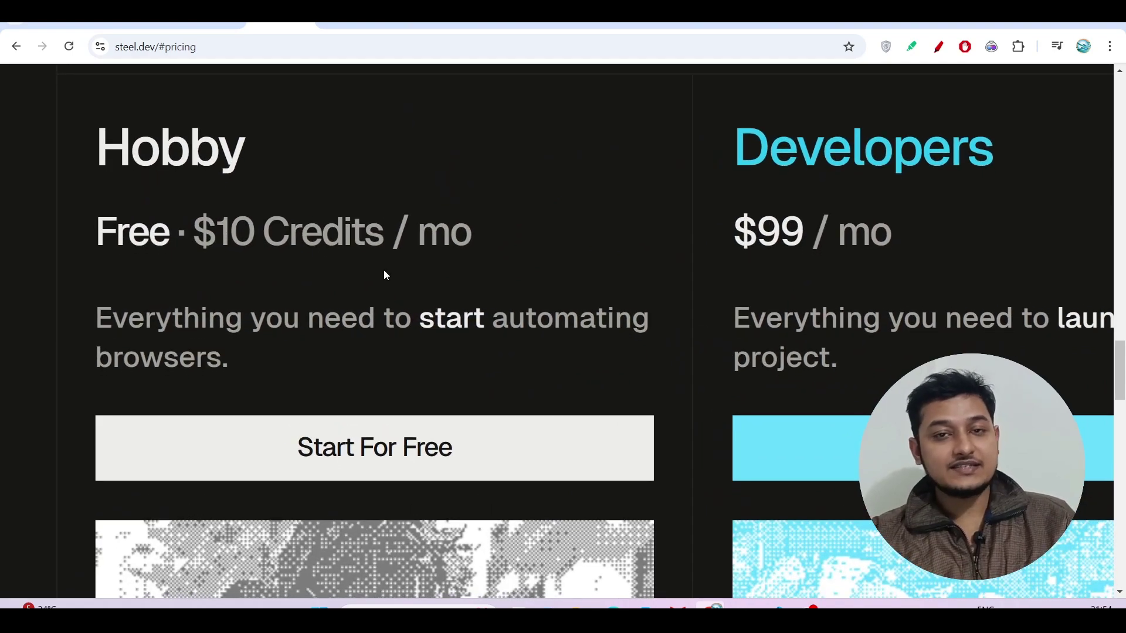
{"action": "scroll", "coordinate": [384, 271], "scroll_direction": "down", "scroll_amount": 3}
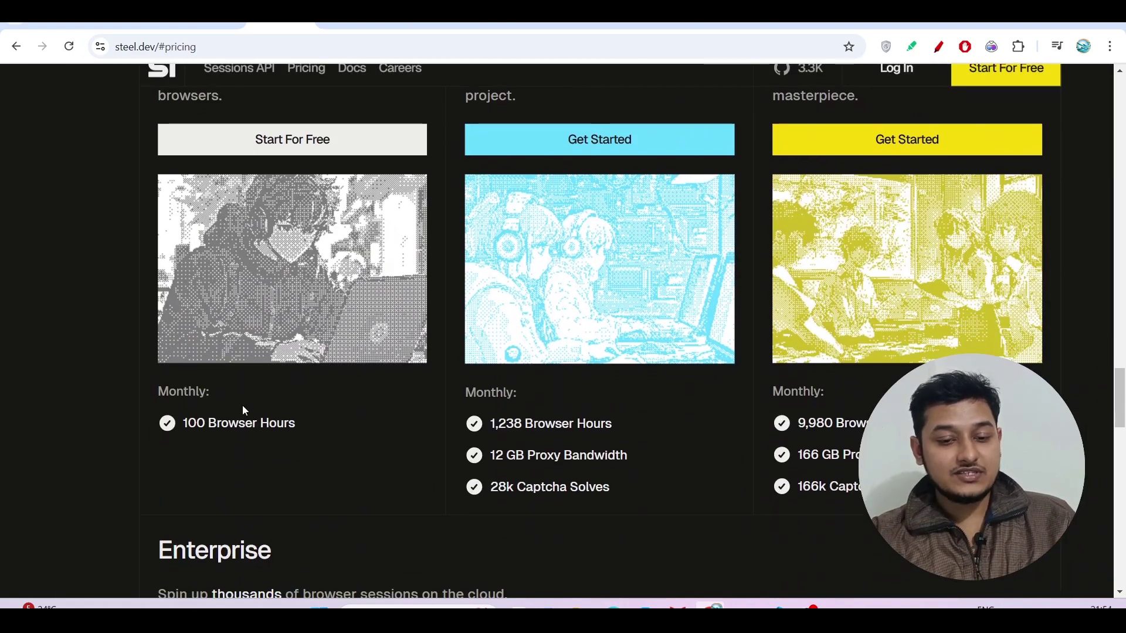
{"action": "scroll", "coordinate": [242, 404], "scroll_direction": "up", "scroll_amount": 5, "text": "ctrl"}
{"action": "scroll", "coordinate": [228, 415], "scroll_direction": "down", "scroll_amount": 5, "text": "ctrl"}
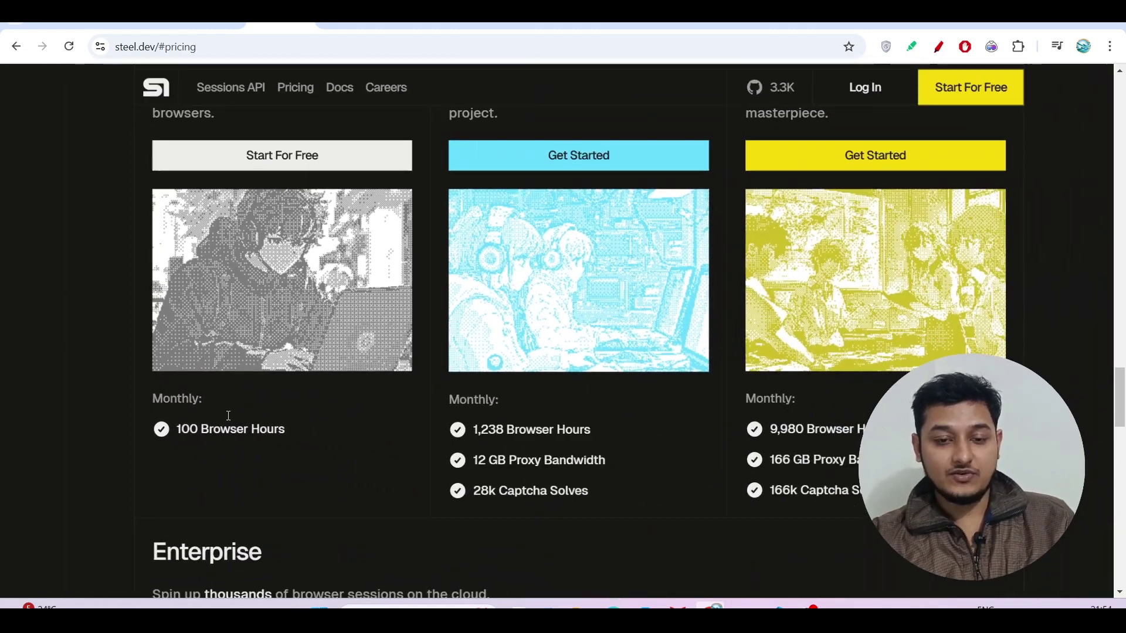
{"action": "scroll", "coordinate": [228, 418], "scroll_direction": "up", "scroll_amount": 3}
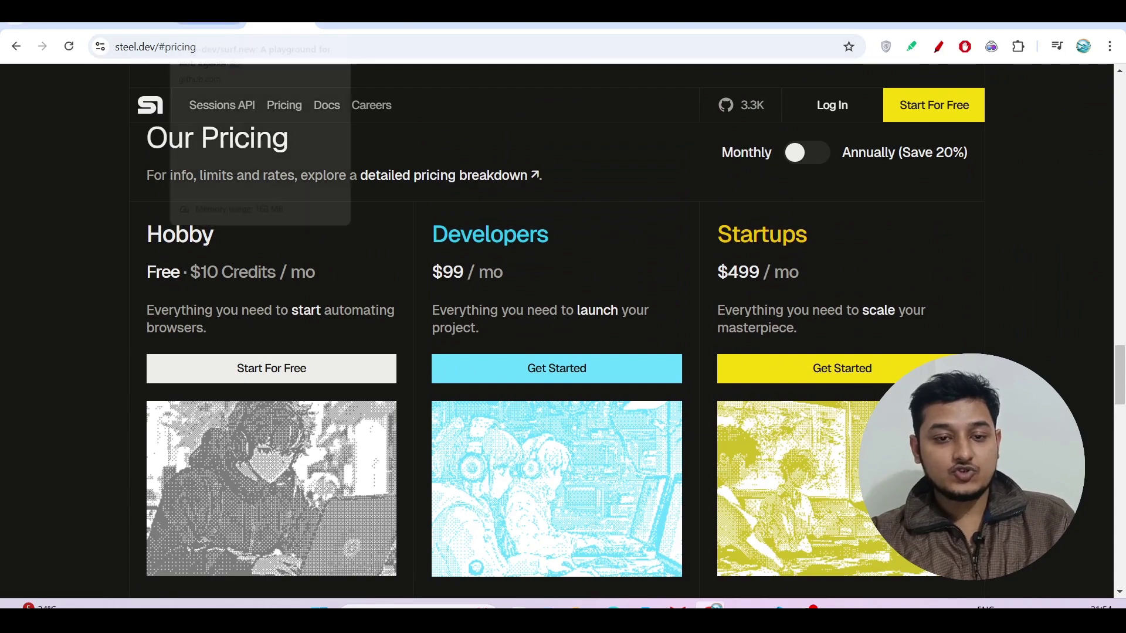
- Scroll the surf.new GitHub README to Installation and highlight the git clone command
{"action": "left_click", "coordinate": [210, 24]}
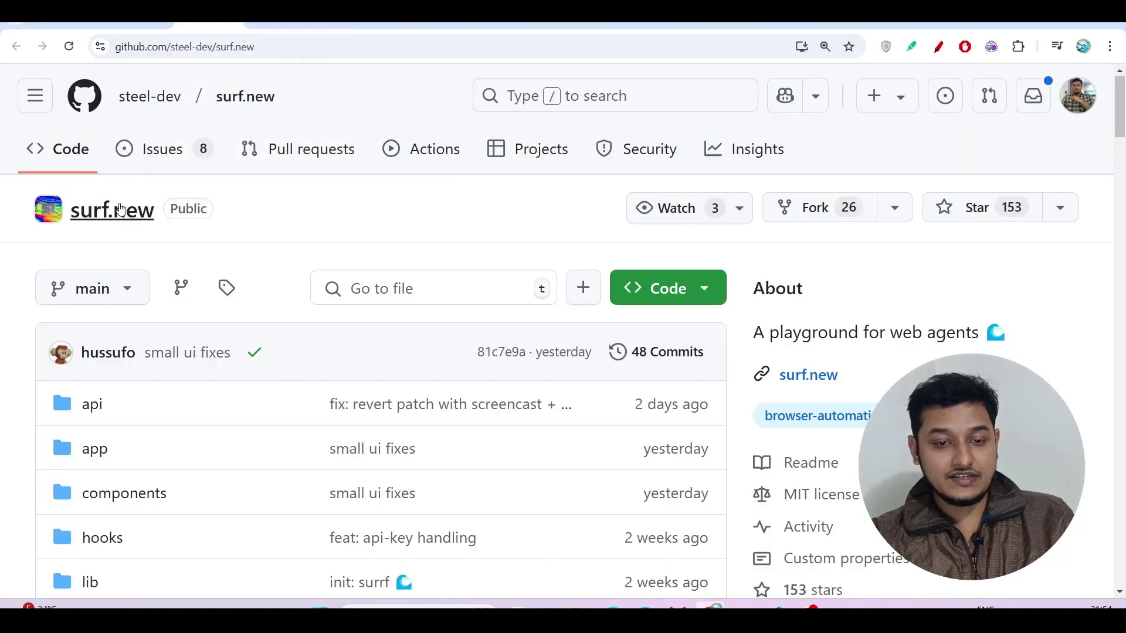
{"action": "scroll", "coordinate": [121, 210], "scroll_direction": "down", "scroll_amount": 5}
{"action": "scroll", "coordinate": [120, 210], "scroll_direction": "down", "scroll_amount": 20}
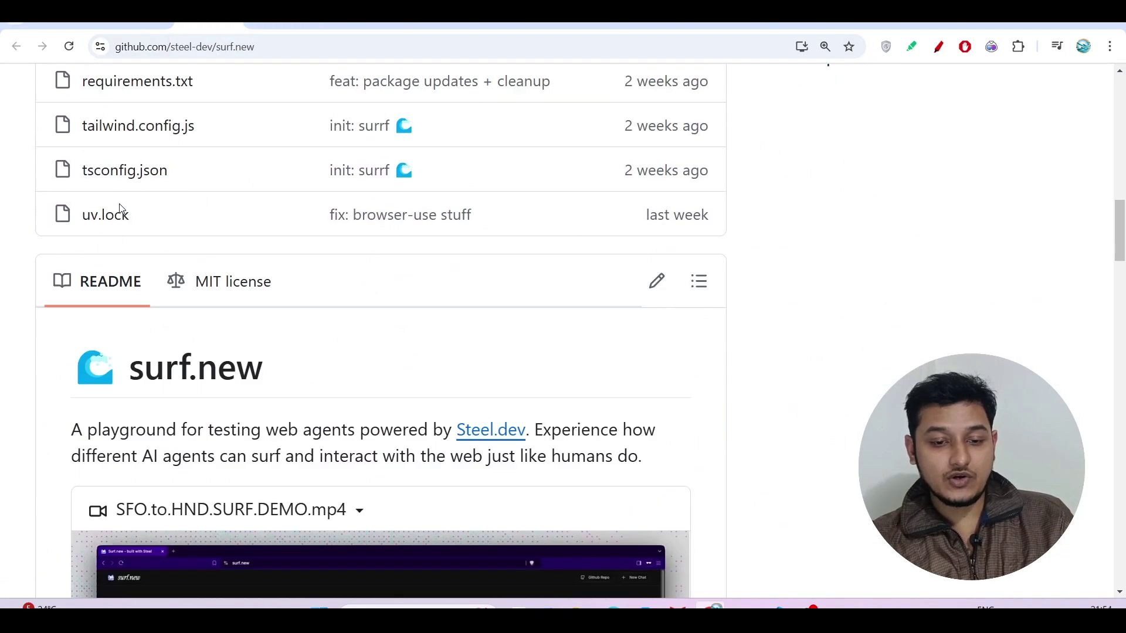
{"action": "scroll", "coordinate": [120, 208], "scroll_direction": "down", "scroll_amount": 4}
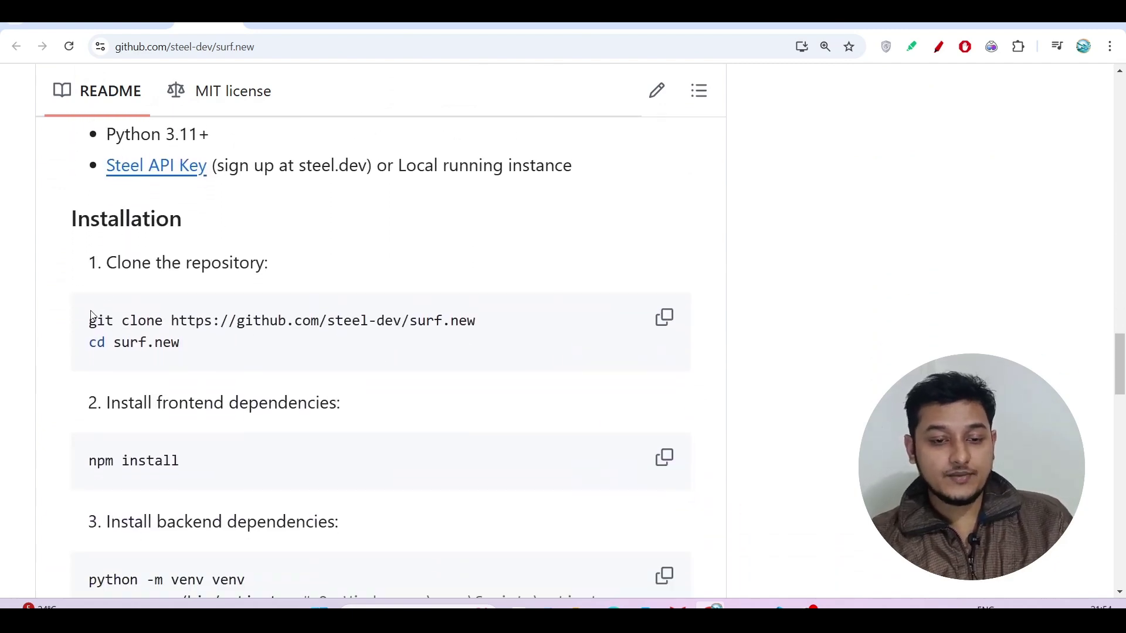
{"action": "left_click_drag", "start_coordinate": [90, 320], "coordinate": [417, 321]}
{"action": "left_click_drag", "start_coordinate": [117, 343], "coordinate": [194, 352]}
{"action": "scroll", "coordinate": [189, 352], "scroll_direction": "down", "scroll_amount": 4}
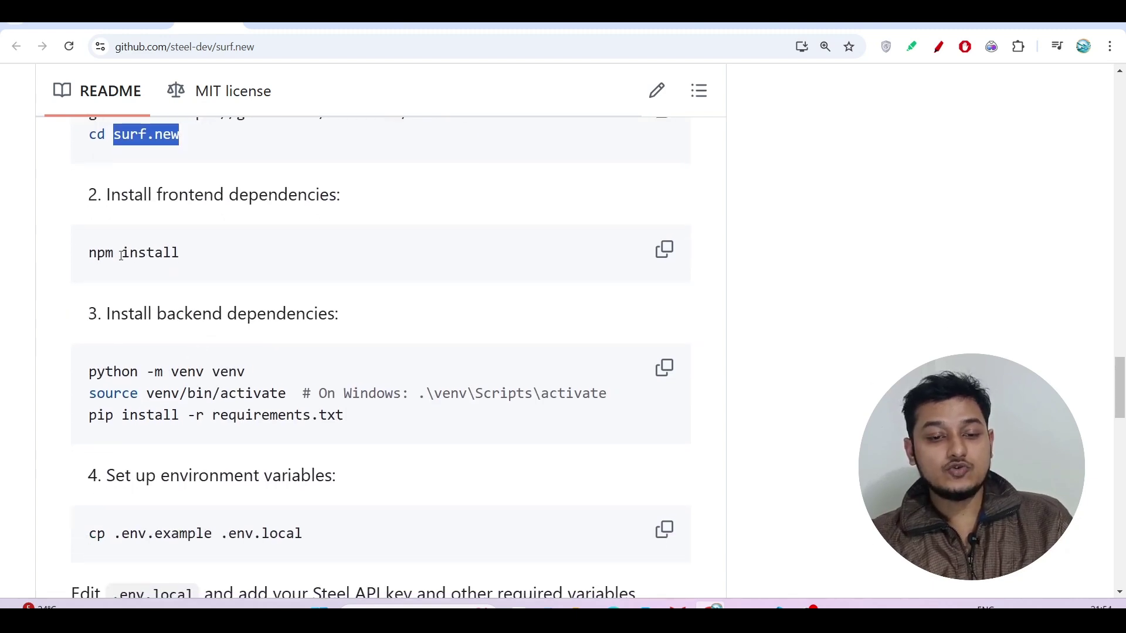
- Highlight the npm install, backend dependency and requirements install commands
{"action": "left_click_drag", "start_coordinate": [121, 255], "coordinate": [187, 258]}
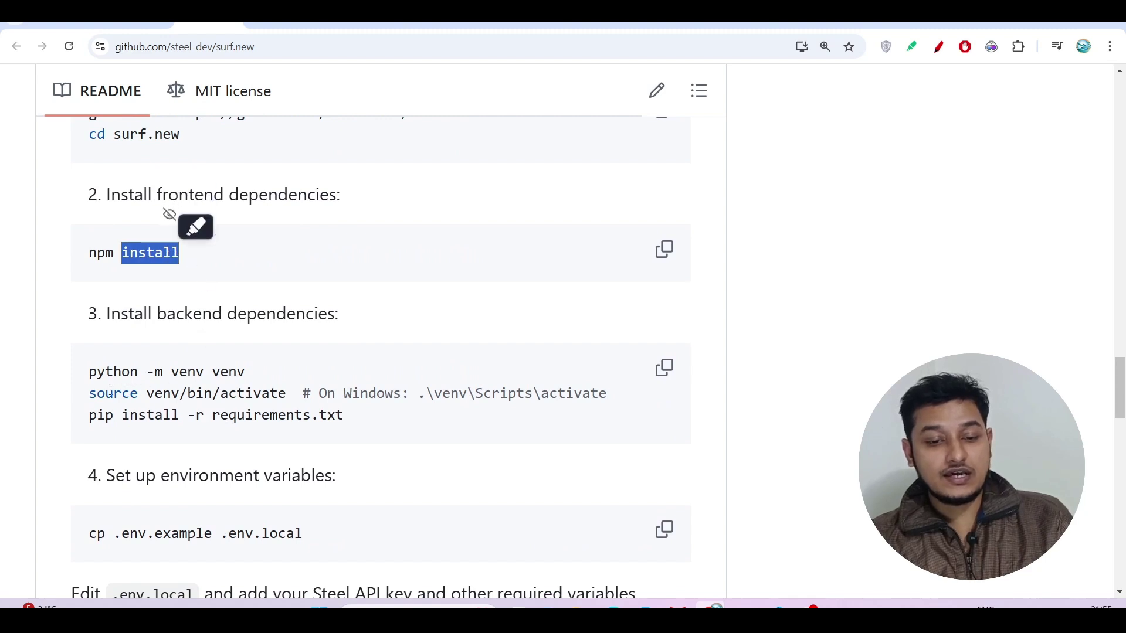
{"action": "mouse_move", "coordinate": [88, 377]}
{"action": "left_mouse_down"}
{"action": "mouse_move", "coordinate": [264, 393]}
{"action": "mouse_move", "coordinate": [345, 416]}
{"action": "mouse_move", "coordinate": [607, 395]}
{"action": "left_mouse_up"}
{"action": "left_click", "coordinate": [343, 420]}
{"action": "scroll", "coordinate": [200, 420], "scroll_direction": "down", "scroll_amount": 1}
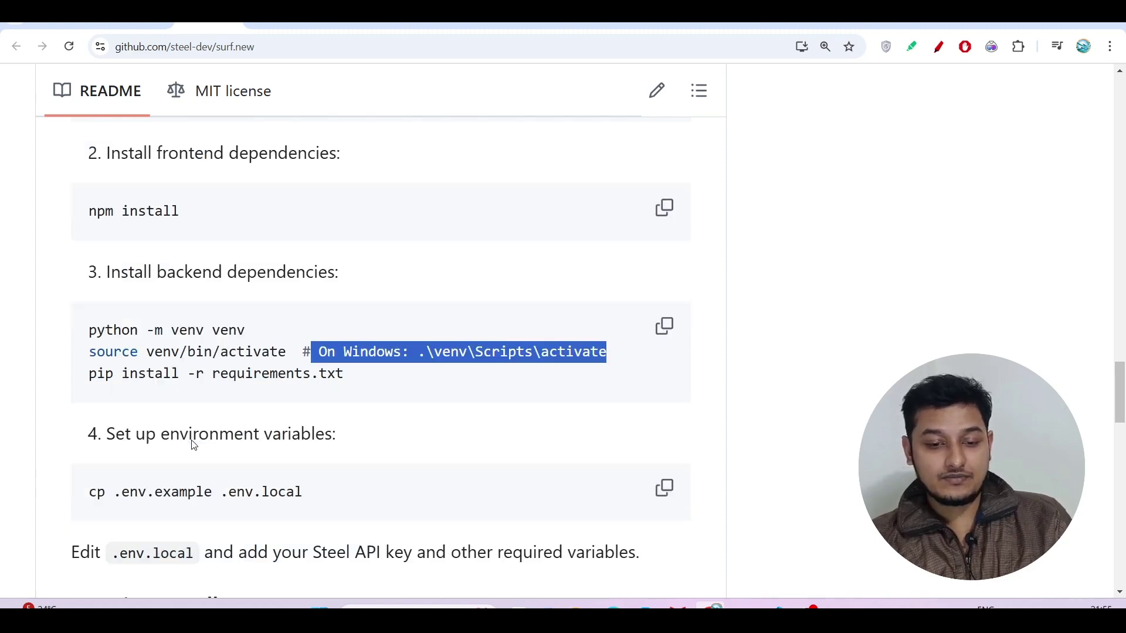
{"action": "left_click_drag", "start_coordinate": [145, 330], "coordinate": [346, 341]}
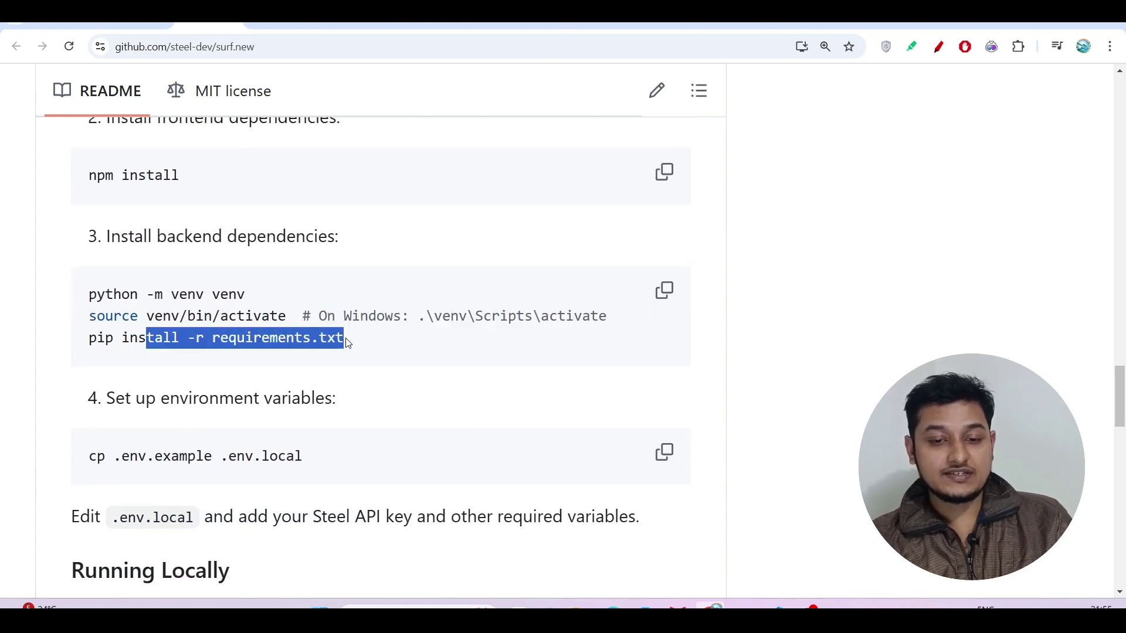
{"action": "left_click", "coordinate": [347, 343]}
- Highlight the .env.example copy command, then switch back to the Steel pricing tab
{"action": "scroll", "coordinate": [222, 445], "scroll_direction": "down", "scroll_amount": 1}
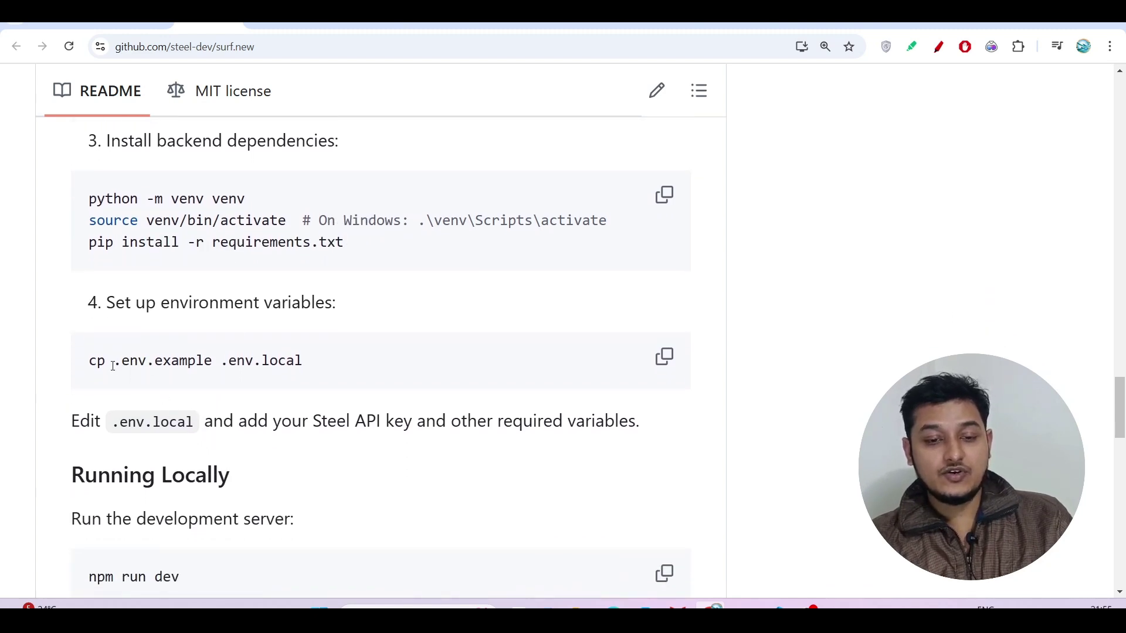
{"action": "left_click_drag", "start_coordinate": [113, 366], "coordinate": [257, 368]}
{"action": "left_click", "coordinate": [317, 370]}
{"action": "scroll", "coordinate": [316, 370], "scroll_direction": "down", "scroll_amount": 3}
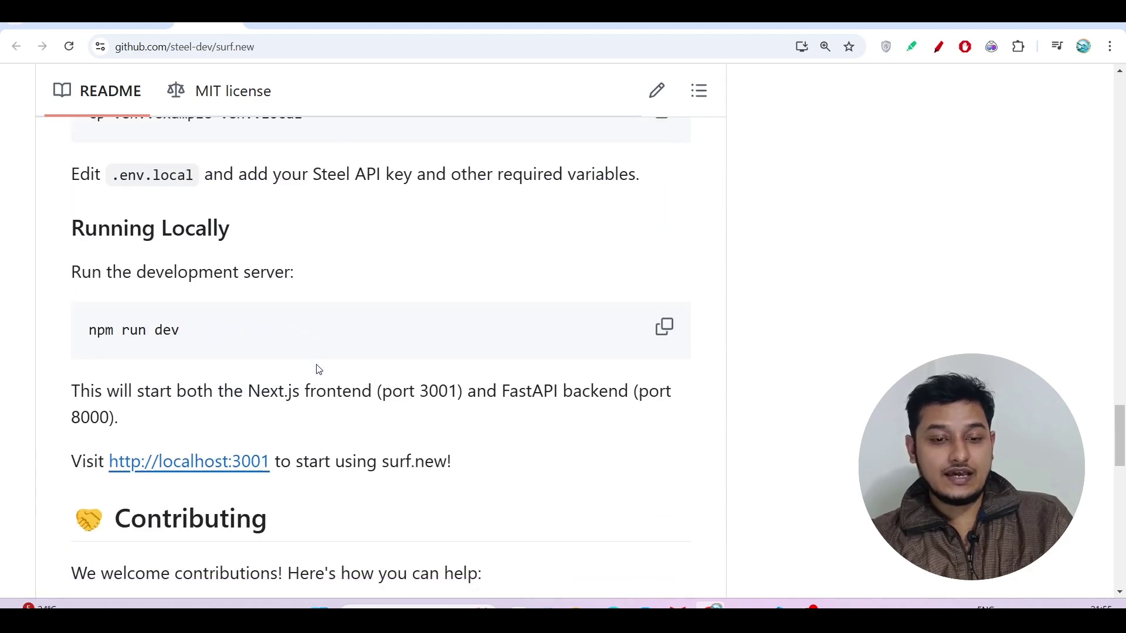
{"action": "scroll", "coordinate": [179, 308], "scroll_direction": "up", "scroll_amount": 2}
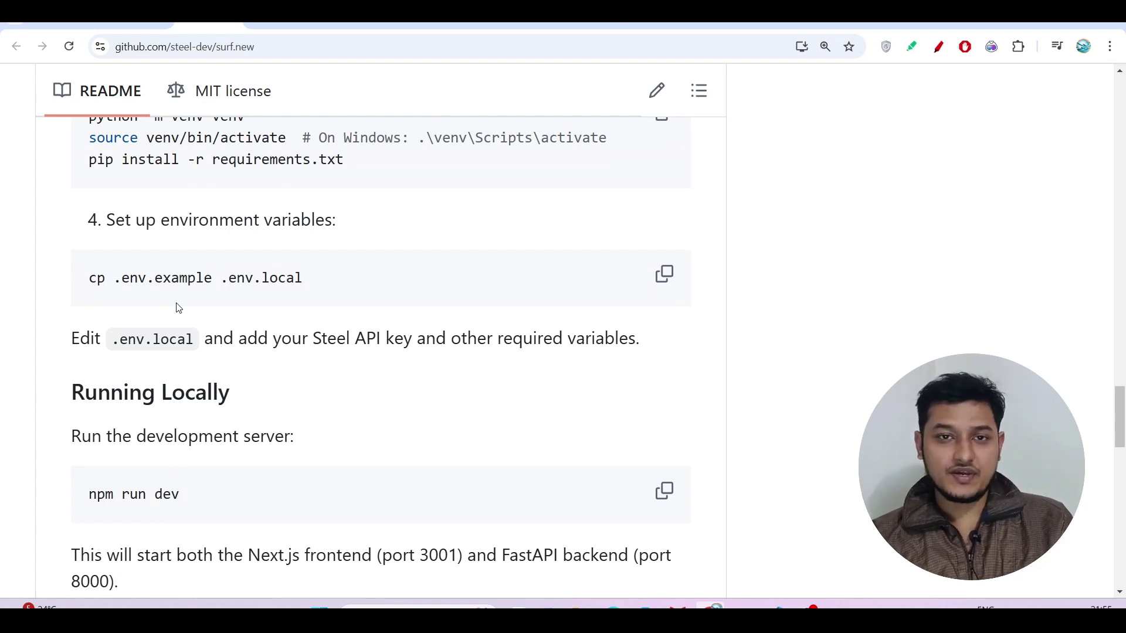
{"action": "scroll", "coordinate": [246, 290], "scroll_direction": "down", "scroll_amount": 3}
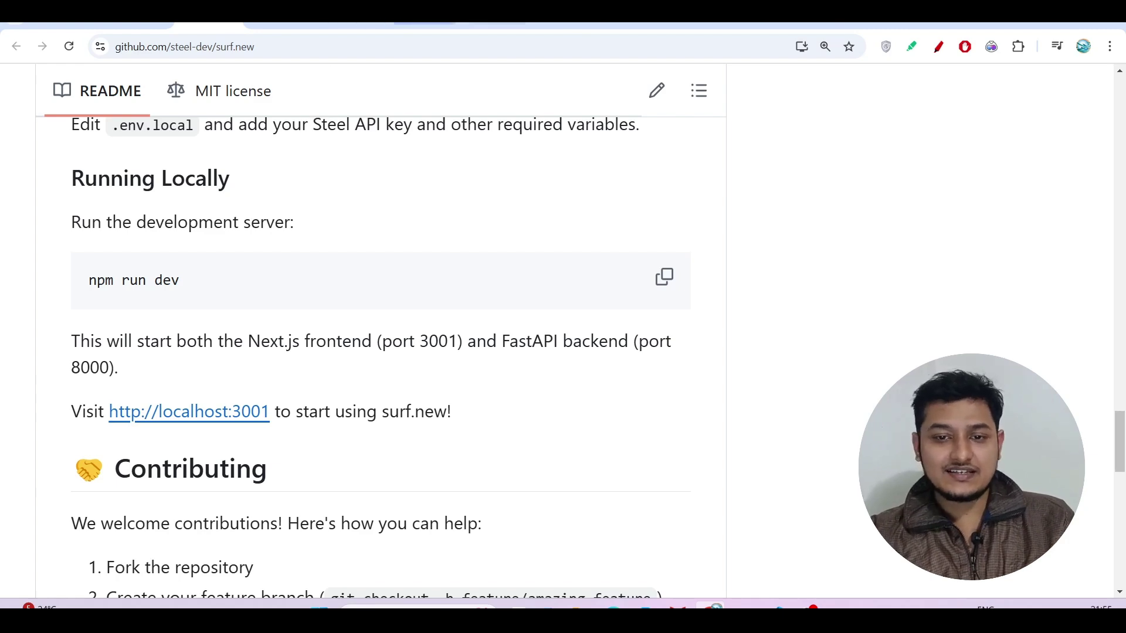
{"action": "left_click", "coordinate": [496, 25]}
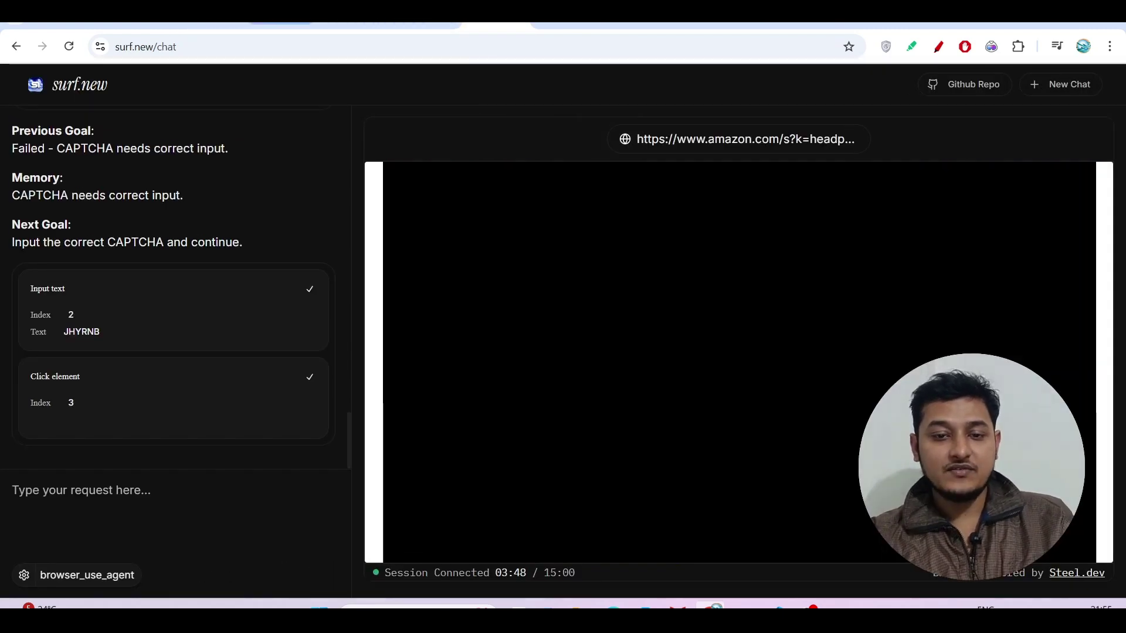
{"action": "left_click", "coordinate": [282, 24]}
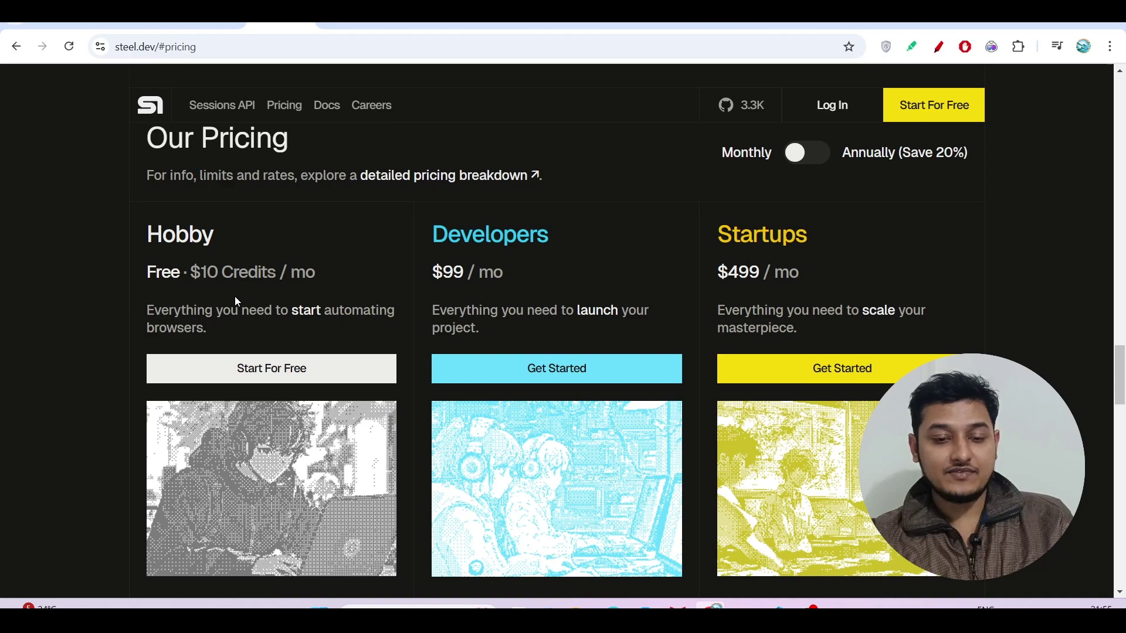
- Restore the steel.dev zoom and show the Hobby, $99 Developers and $499 Startups plans
{"action": "scroll", "coordinate": [235, 297], "scroll_direction": "up", "scroll_amount": 5}
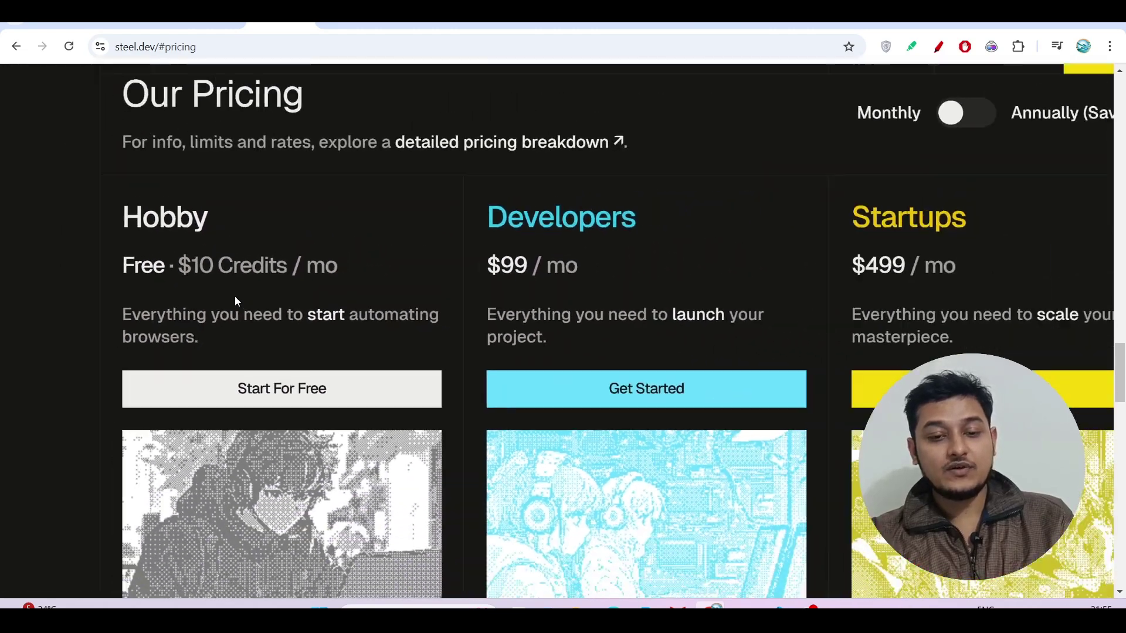
{"action": "key", "text": "ctrl+minus"}
{"action": "key", "text": "ctrl+minus"}
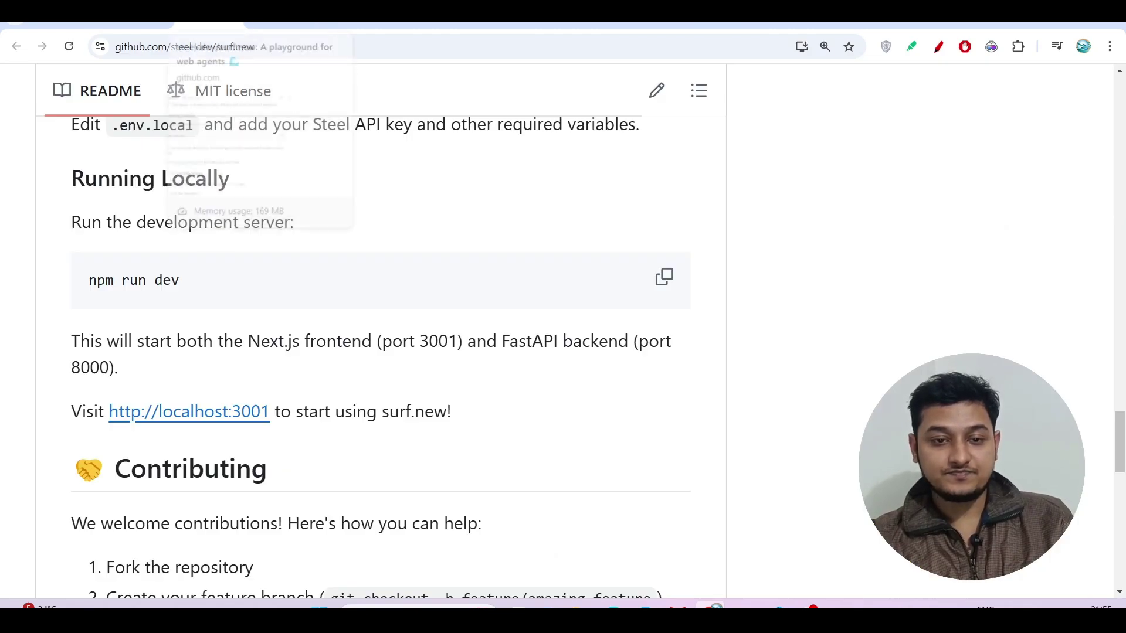
{"action": "scroll", "coordinate": [219, 305], "scroll_direction": "down", "scroll_amount": 1}
{"action": "scroll", "coordinate": [220, 305], "scroll_direction": "up", "scroll_amount": 3}
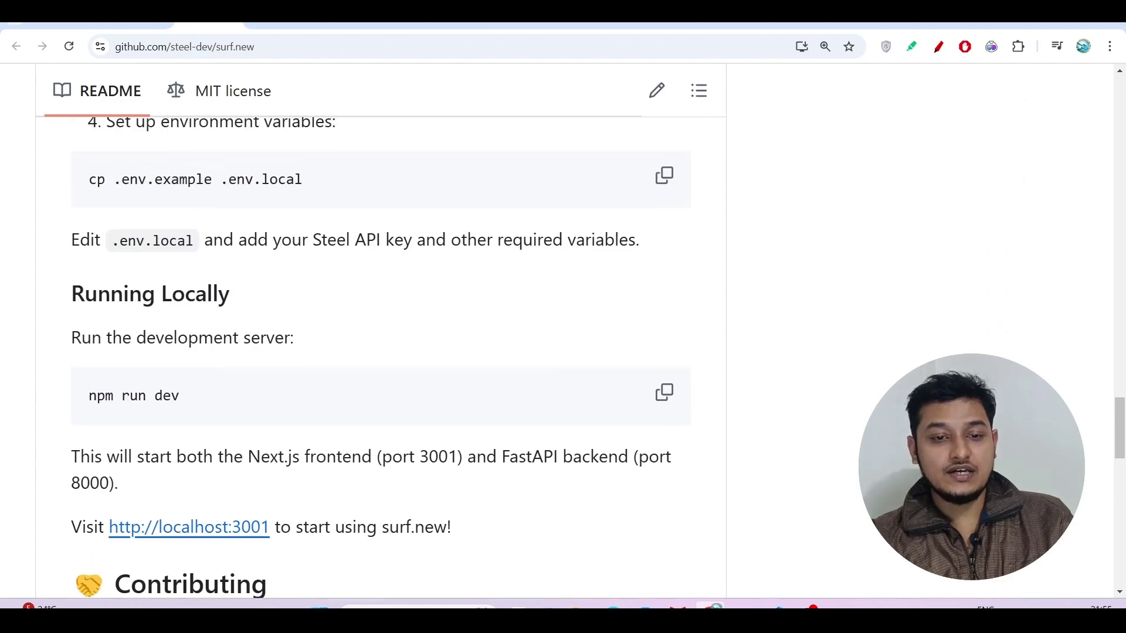
{"action": "key", "text": "ctrl+Tab"}
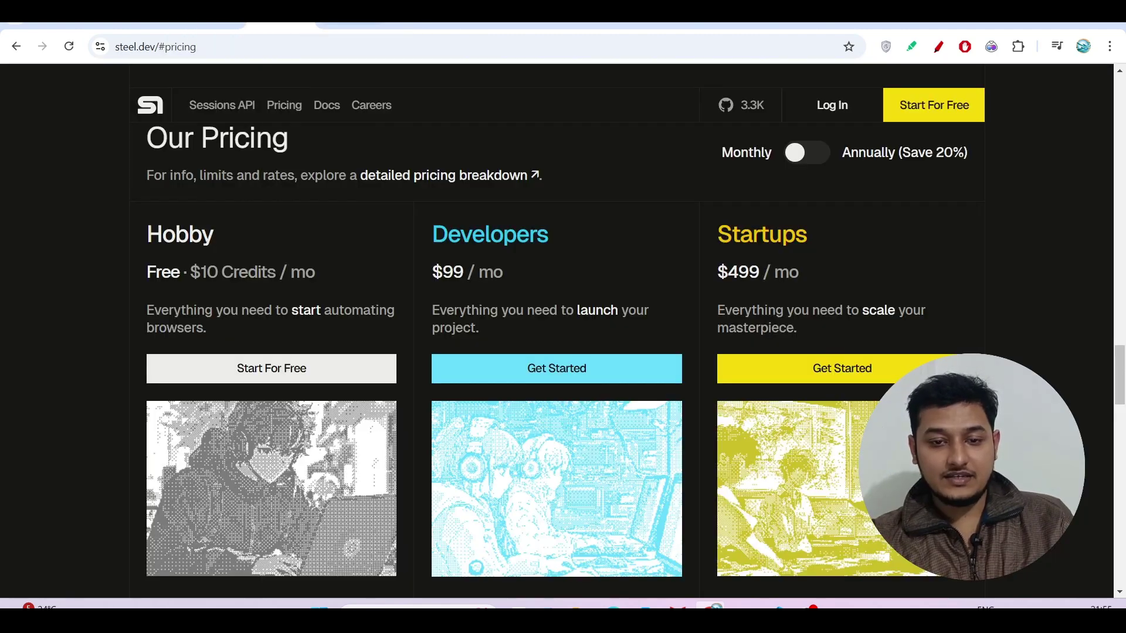
{"action": "scroll", "coordinate": [721, 160], "scroll_direction": "up", "scroll_amount": 2}
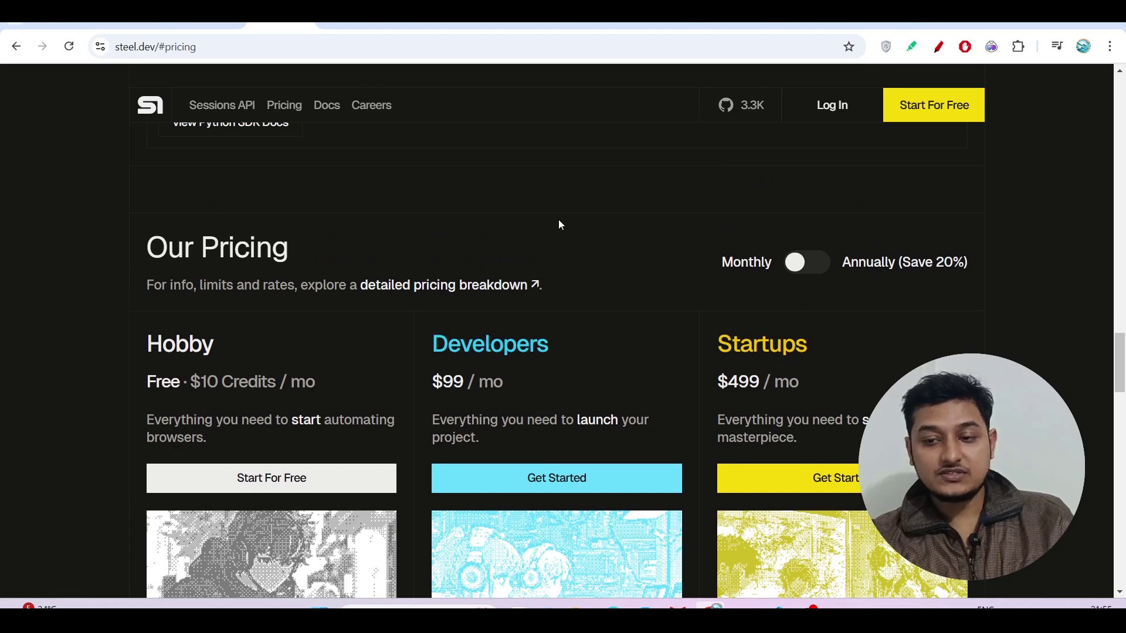
- Highlight the surf.new README's opening description, then scroll up to the repository file list
{"action": "key", "text": "ctrl+shift+Tab"}
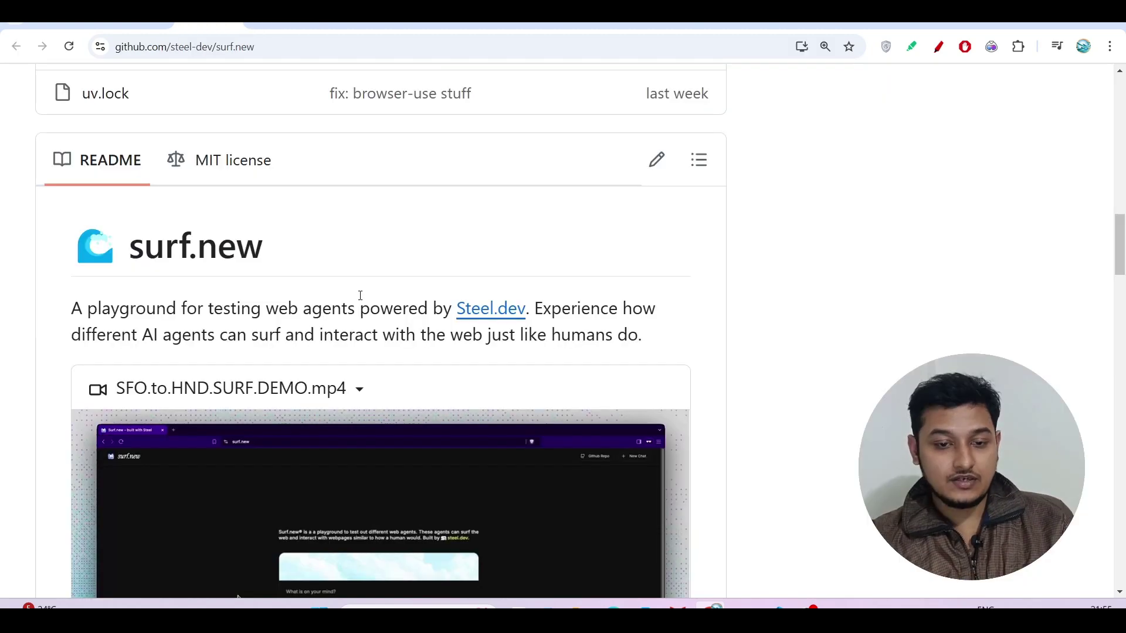
{"action": "mouse_move", "coordinate": [66, 308]}
{"action": "left_mouse_down"}
{"action": "mouse_move", "coordinate": [181, 307]}
{"action": "mouse_move", "coordinate": [339, 333]}
{"action": "mouse_move", "coordinate": [352, 307]}
{"action": "mouse_move", "coordinate": [572, 305]}
{"action": "left_mouse_up"}
{"action": "left_click", "coordinate": [572, 305]}
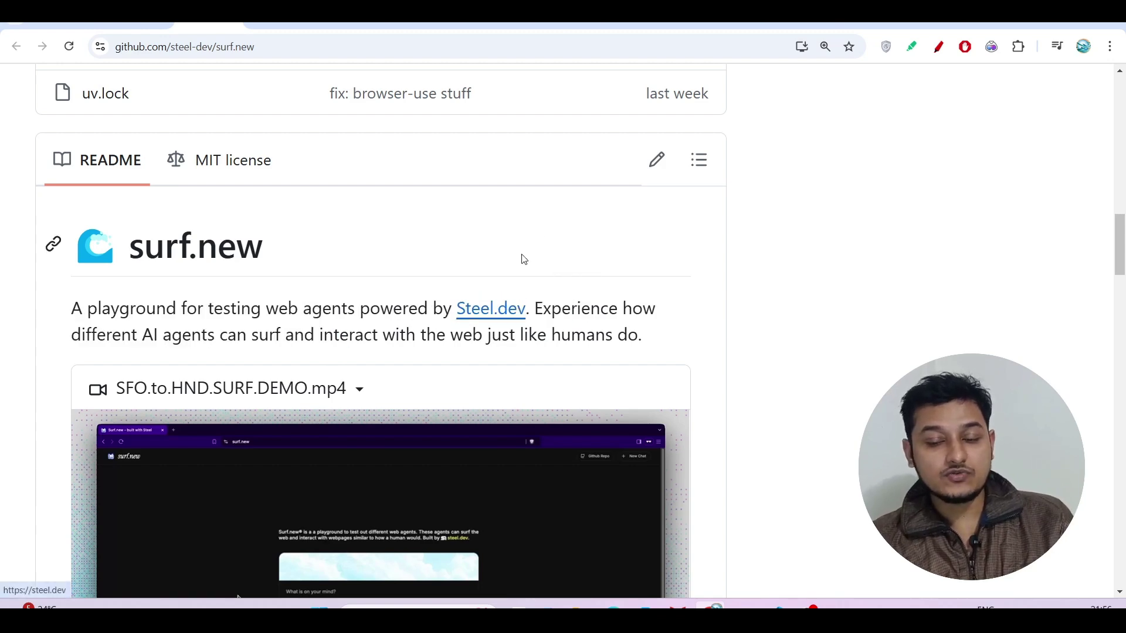
{"action": "scroll", "coordinate": [364, 214], "scroll_direction": "up", "scroll_amount": 9}
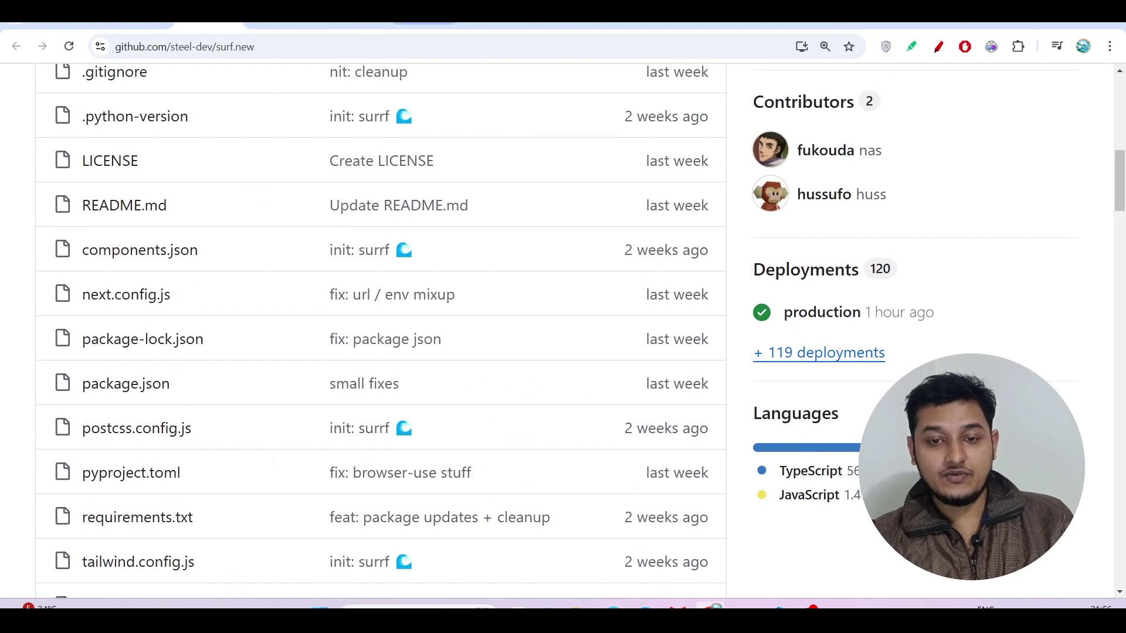
- Move between the Steel pricing page and the Steel sessions dashboard
{"action": "left_click", "coordinate": [352, 23]}
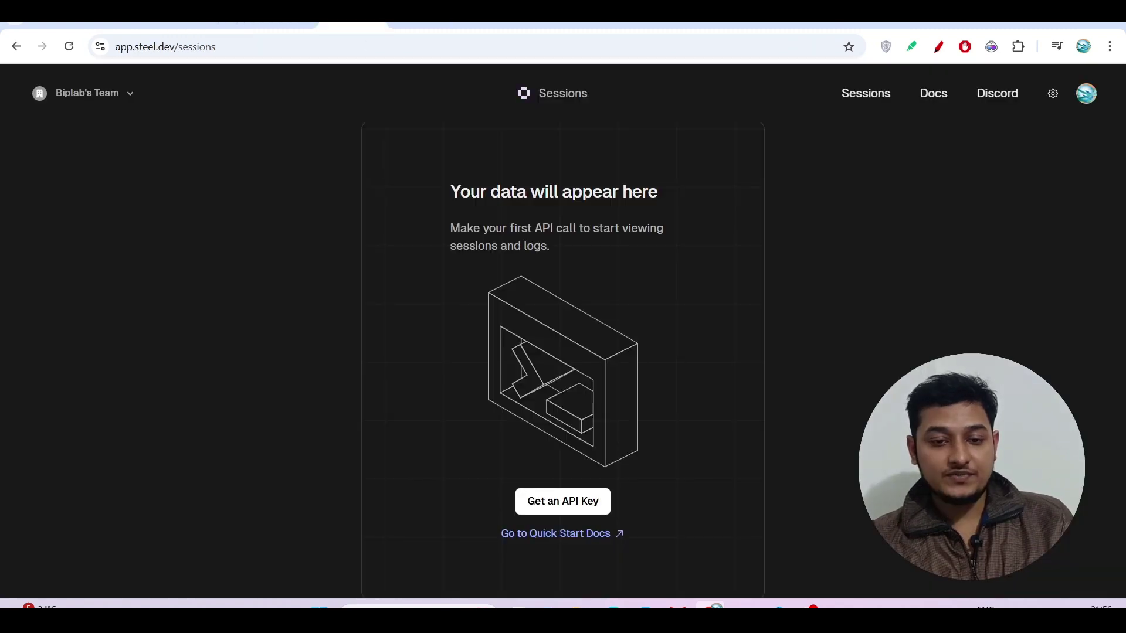
{"action": "left_click", "coordinate": [281, 23]}
{"action": "scroll", "coordinate": [260, 252], "scroll_direction": "up", "scroll_amount": 8}
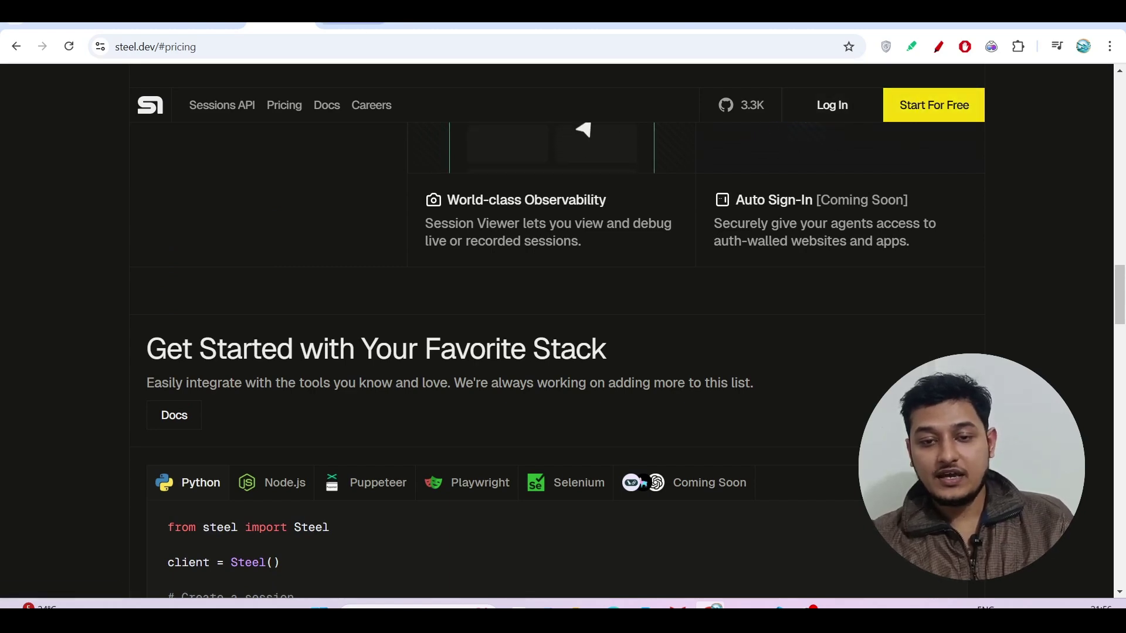
{"action": "left_click", "coordinate": [352, 26]}
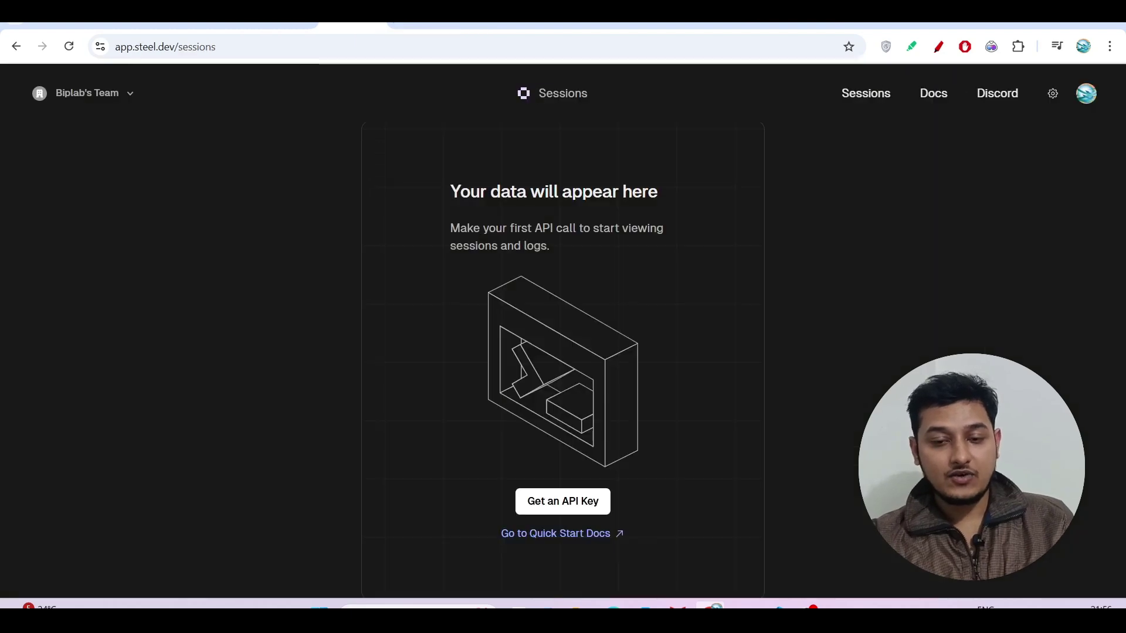
{"action": "scroll", "coordinate": [589, 497], "scroll_direction": "up", "scroll_amount": 5}
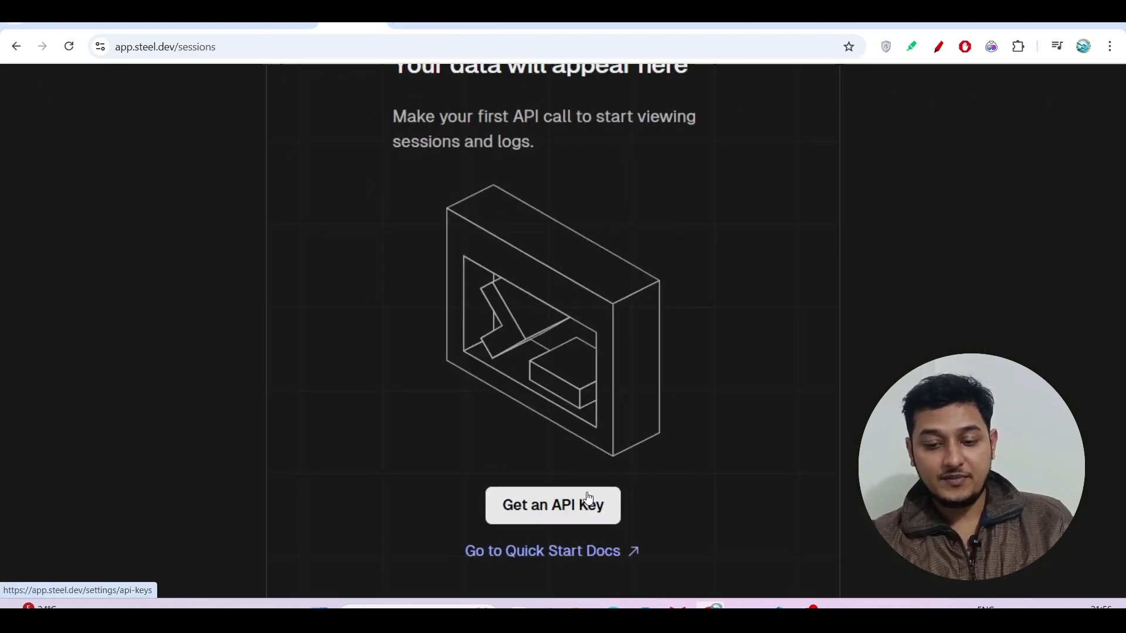
- Open Steel's API Keys settings and start a new key named Default
{"action": "left_click", "coordinate": [509, 527]}
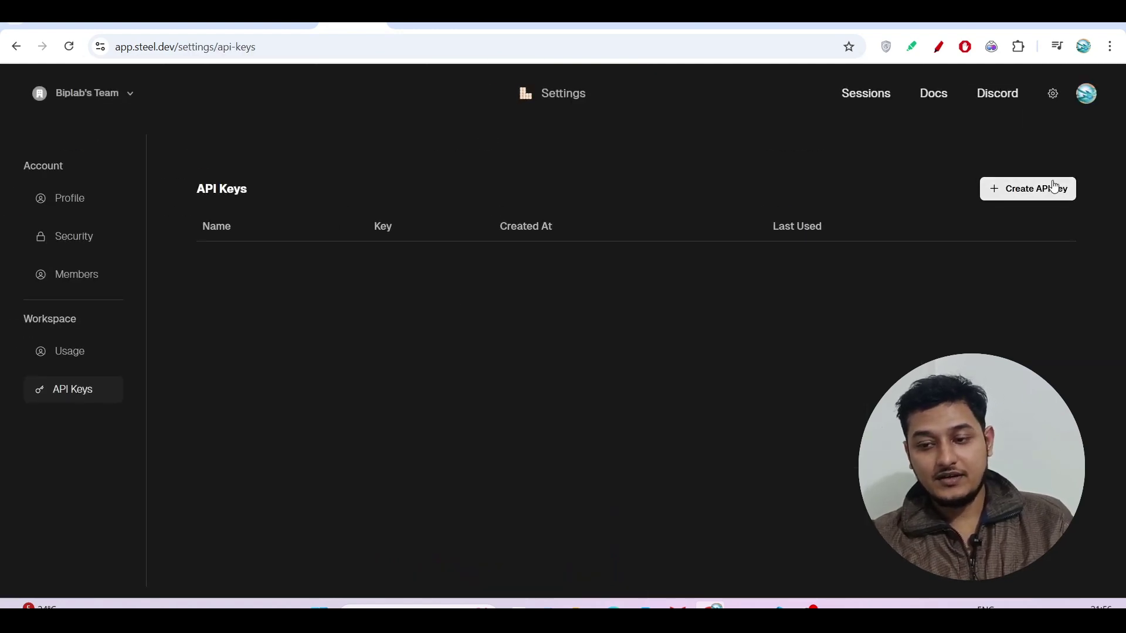
{"action": "left_click", "coordinate": [1012, 191]}
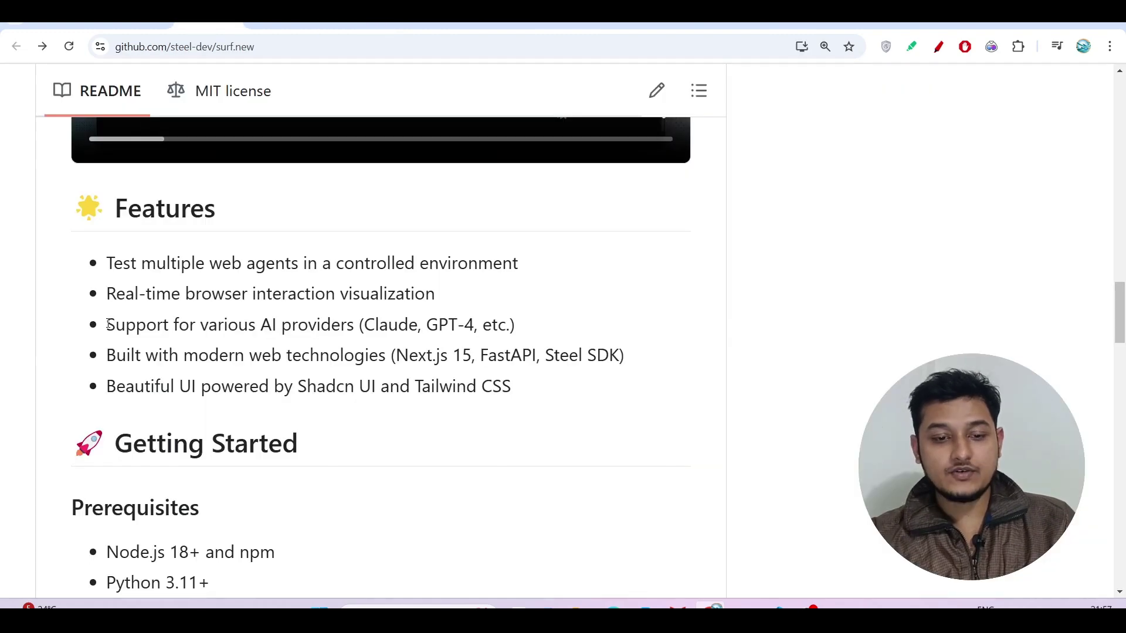
{"action": "mouse_move", "coordinate": [107, 324]}
{"action": "left_mouse_down"}
{"action": "mouse_move", "coordinate": [546, 324]}
{"action": "mouse_move", "coordinate": [535, 324]}
{"action": "left_mouse_up"}
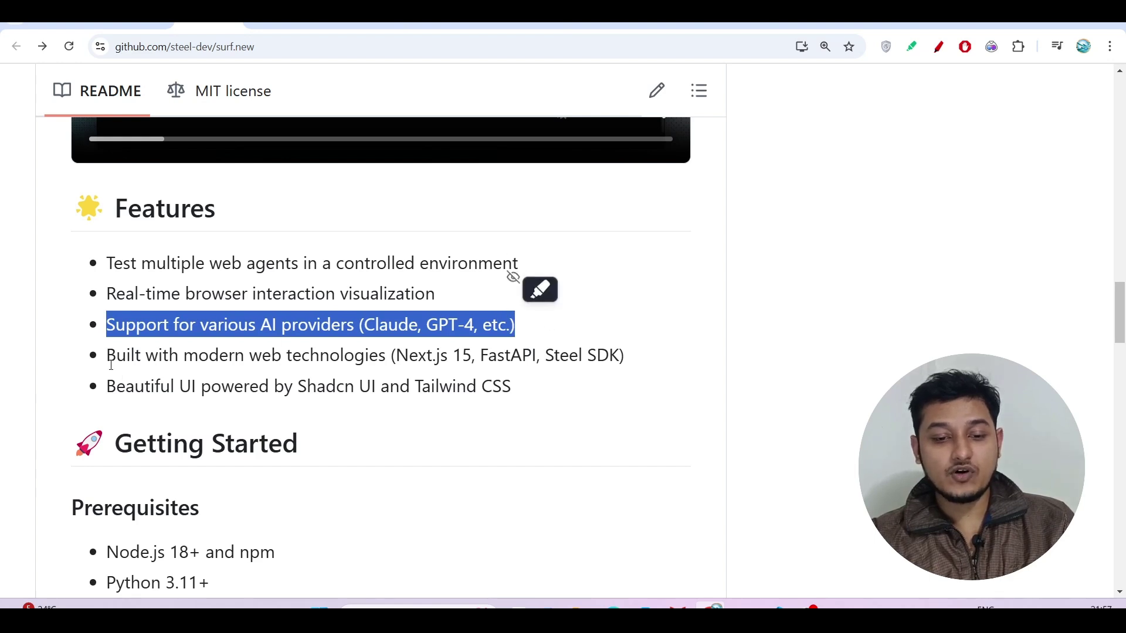
- Review the README's Features and Prerequisites, including the Steel API Key, then return to steel.dev
{"action": "mouse_move", "coordinate": [108, 358]}
{"action": "left_mouse_down"}
{"action": "mouse_move", "coordinate": [284, 384]}
{"action": "mouse_move", "coordinate": [394, 356]}
{"action": "mouse_move", "coordinate": [546, 356]}
{"action": "left_mouse_up"}
{"action": "left_click", "coordinate": [546, 356]}
{"action": "scroll", "coordinate": [546, 358], "scroll_direction": "down", "scroll_amount": 5}
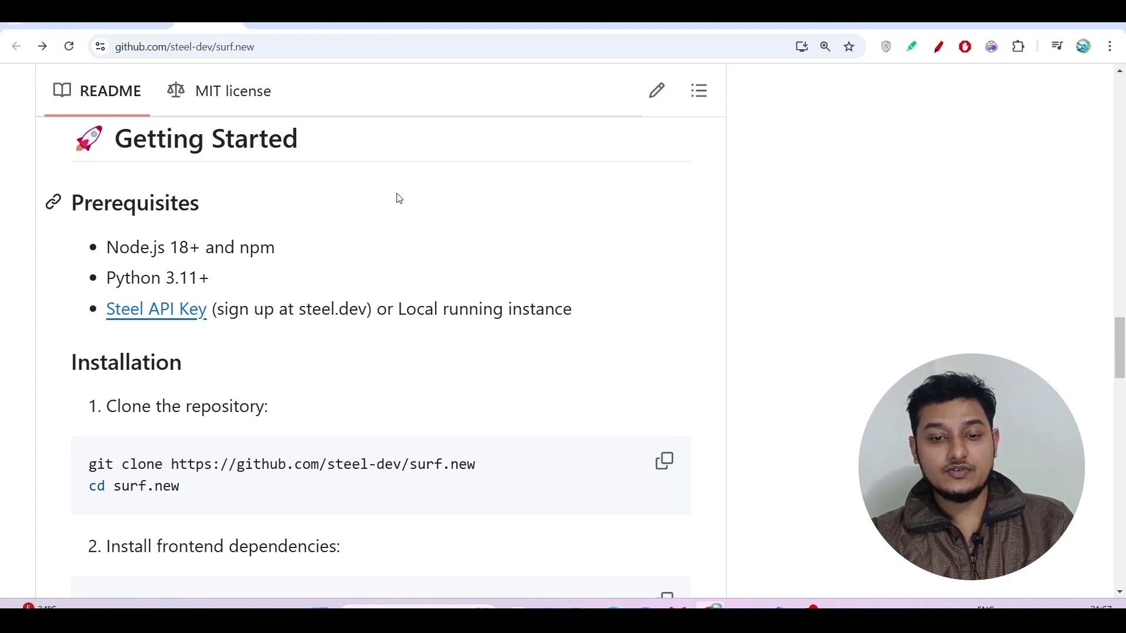
{"action": "scroll", "coordinate": [332, 205], "scroll_direction": "up", "scroll_amount": 7}
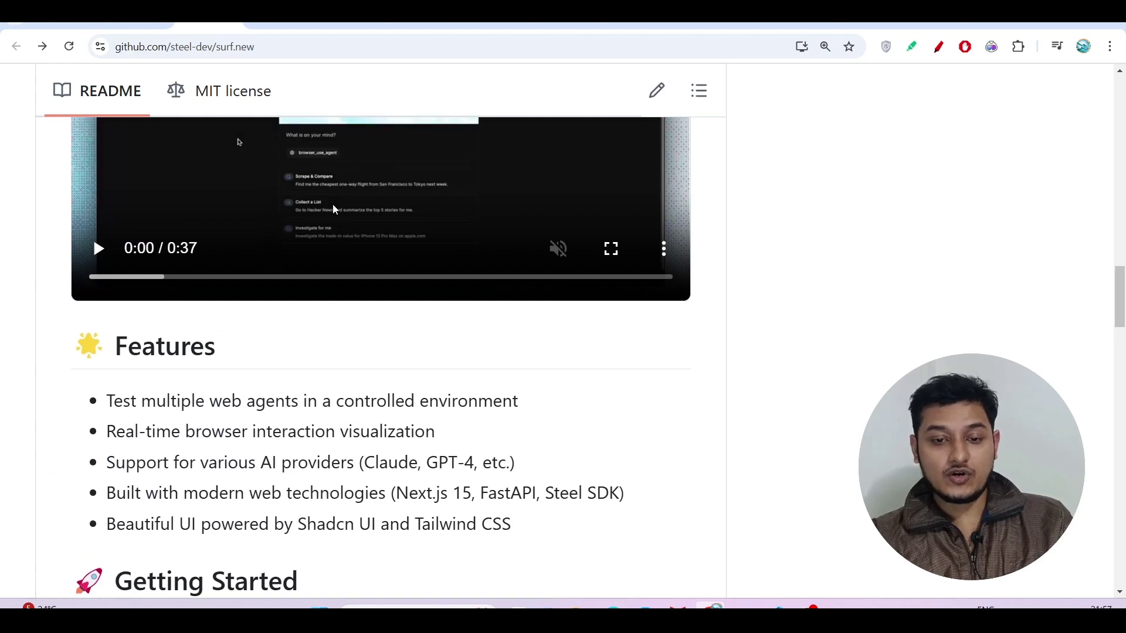
{"action": "scroll", "coordinate": [333, 205], "scroll_direction": "down", "scroll_amount": 1}
{"action": "scroll", "coordinate": [296, 384], "scroll_direction": "down", "scroll_amount": 6}
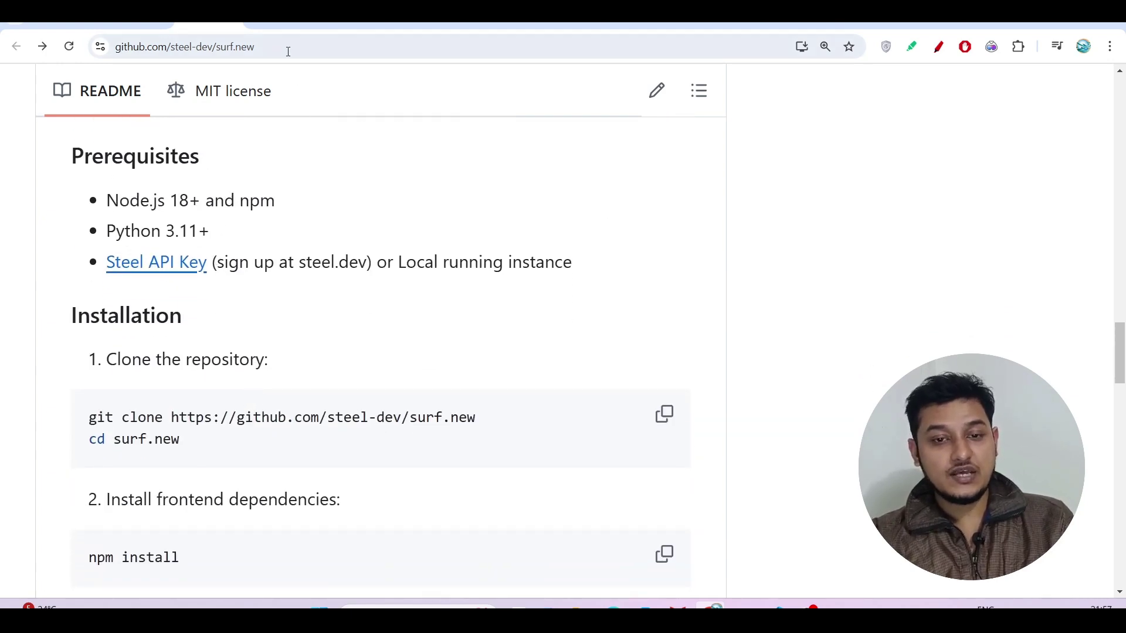
{"action": "key", "text": "alt+Right"}
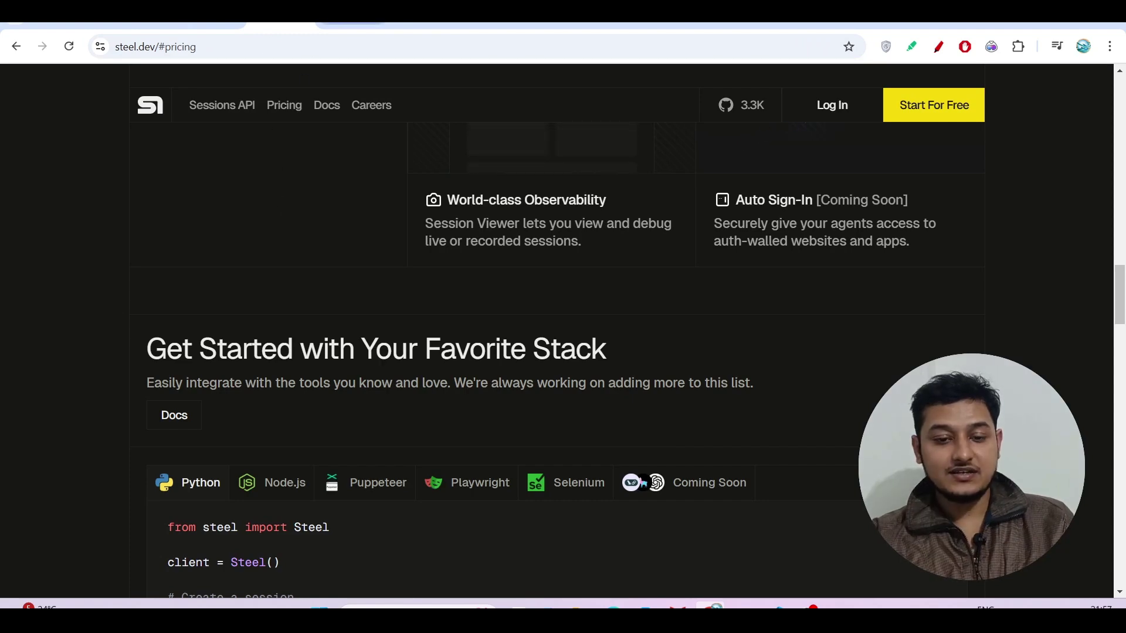
- Review Steel.dev's pricing cards and the docs.steel.dev Quickstart, then move to the YouTube channel
{"action": "scroll", "coordinate": [263, 415], "scroll_direction": "down", "scroll_amount": 10}
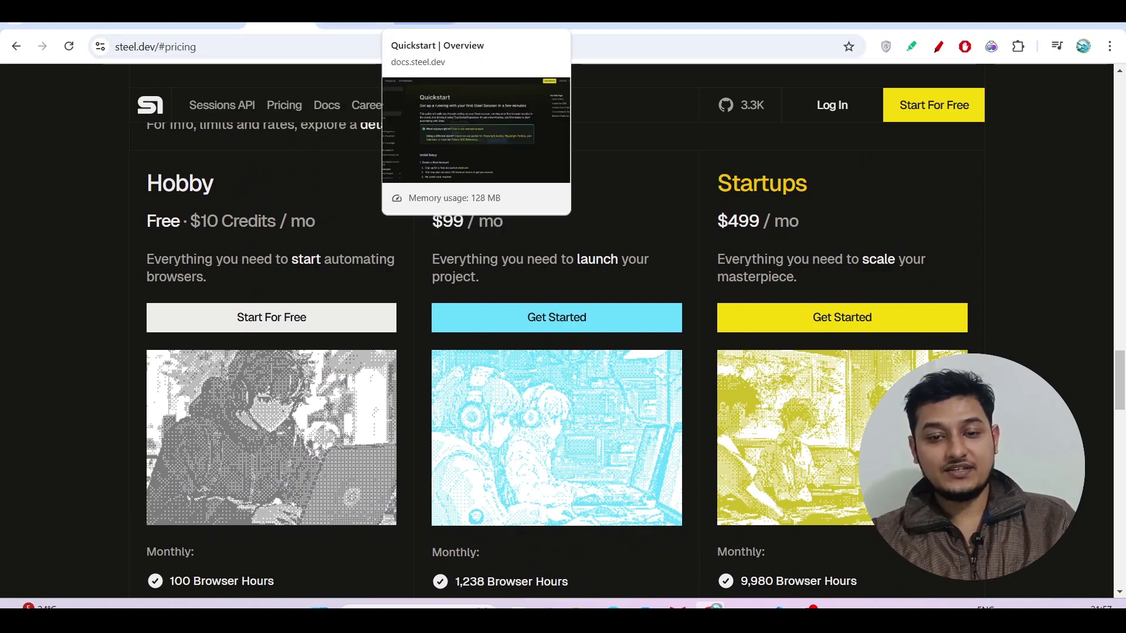
{"action": "left_click", "coordinate": [422, 24]}
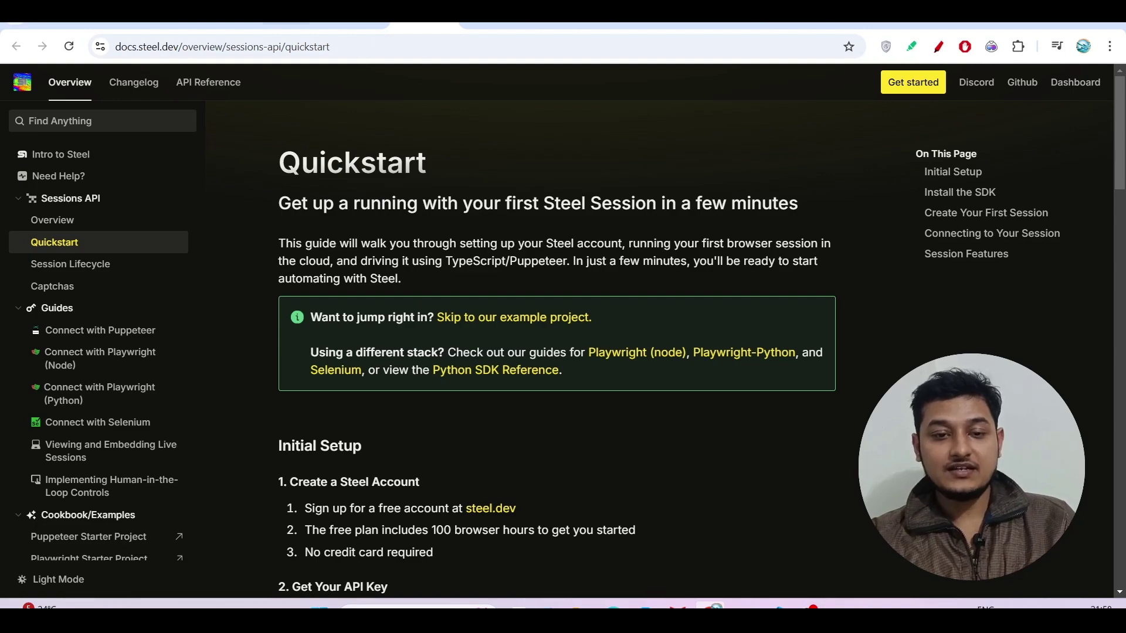
{"action": "key", "text": "ctrl+Tab"}
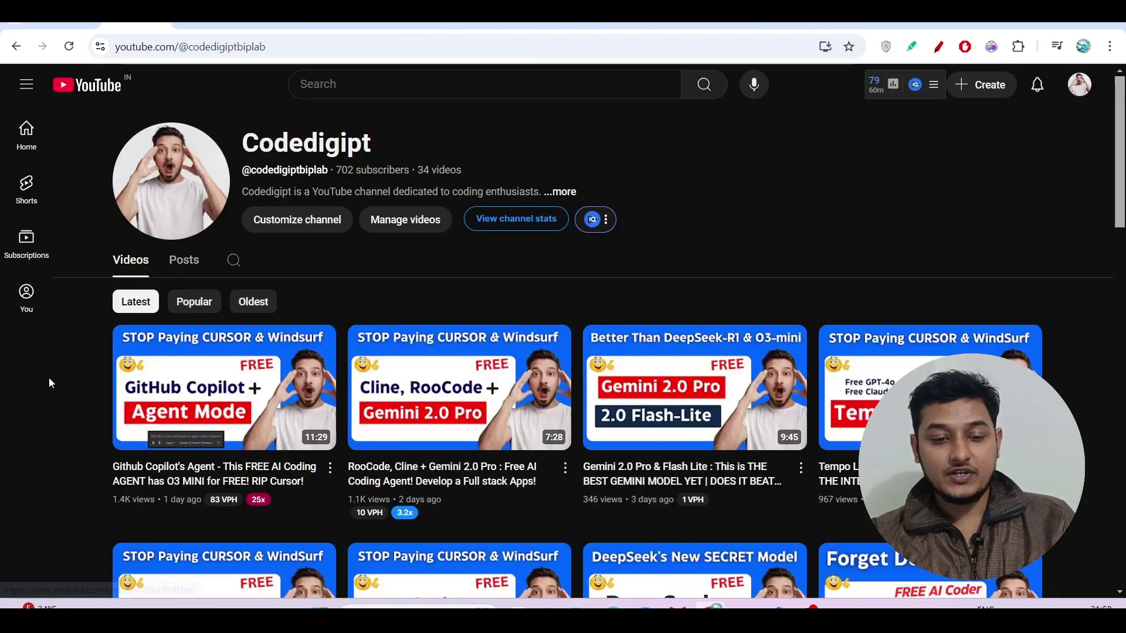
{"action": "scroll", "coordinate": [48, 378], "scroll_direction": "up", "scroll_amount": 3}
{"action": "scroll", "coordinate": [49, 383], "scroll_direction": "up", "scroll_amount": 1}
{"action": "scroll", "coordinate": [50, 383], "scroll_direction": "down", "scroll_amount": 2}
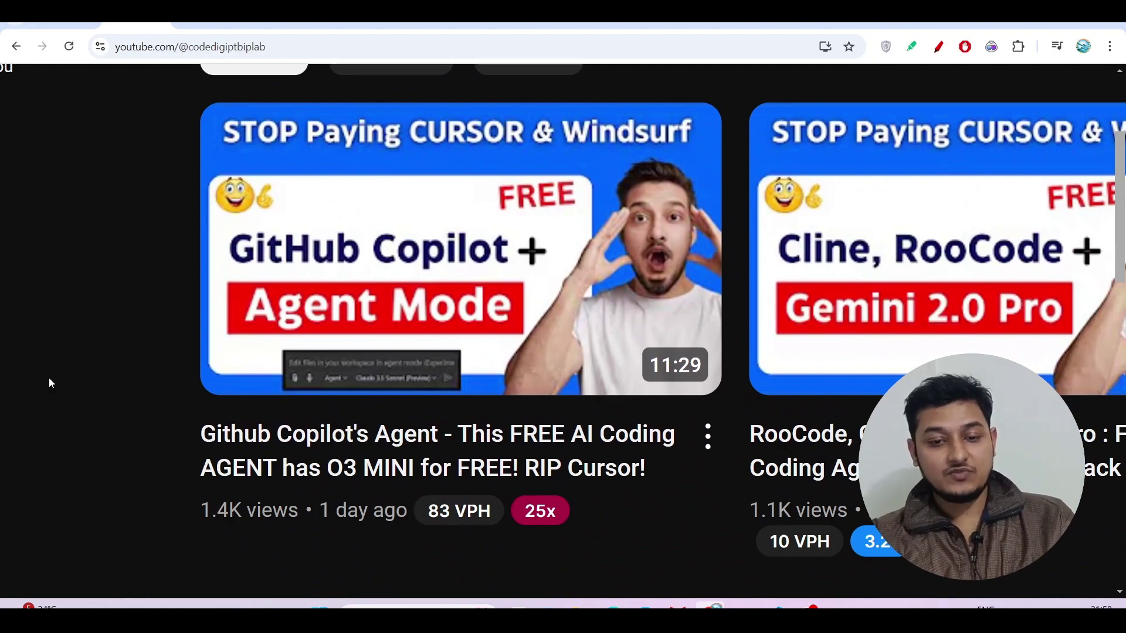
{"action": "scroll", "coordinate": [50, 383], "scroll_direction": "down", "scroll_amount": 5}
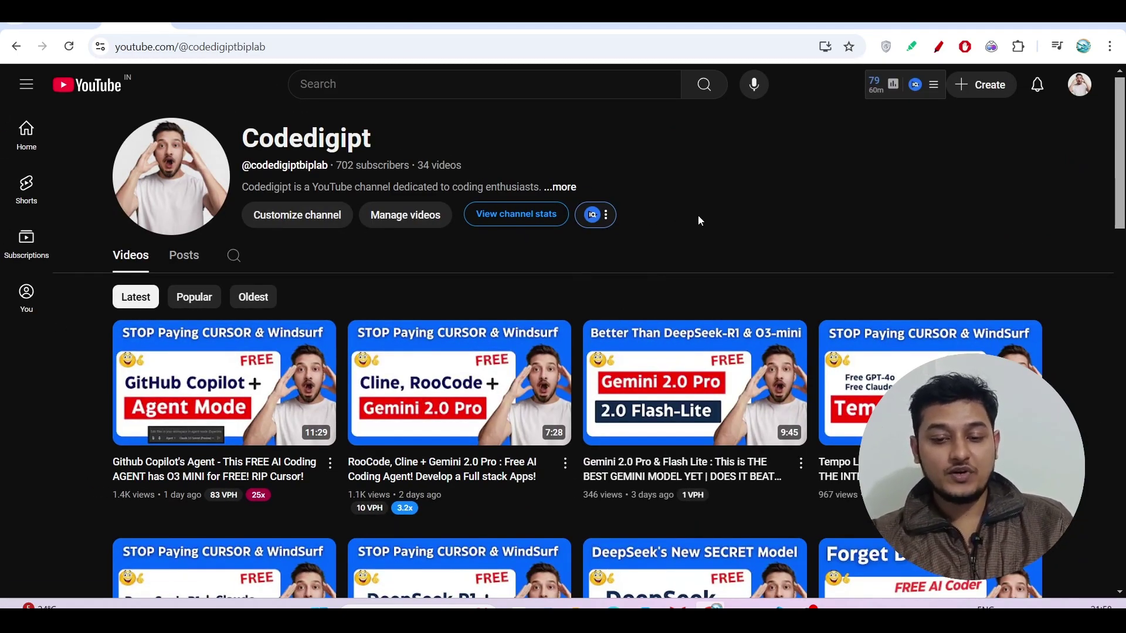
{"action": "scroll", "coordinate": [698, 220], "scroll_direction": "up", "scroll_amount": 3}
{"action": "scroll", "coordinate": [698, 221], "scroll_direction": "down", "scroll_amount": 3}
{"action": "scroll", "coordinate": [697, 221], "scroll_direction": "down", "scroll_amount": 3}
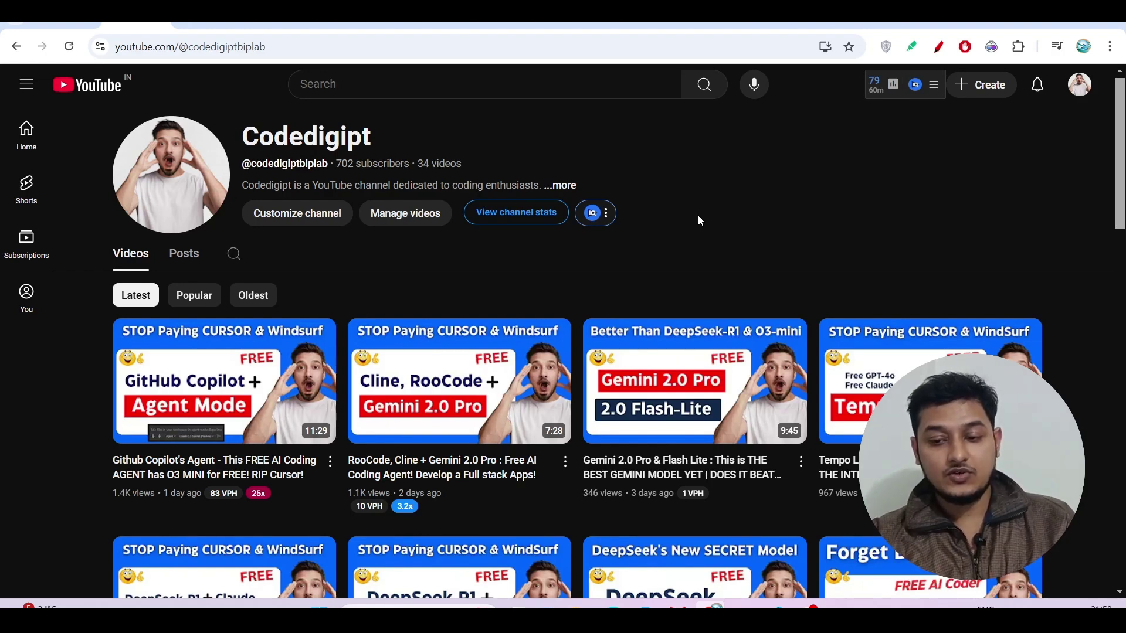
{"action": "scroll", "coordinate": [698, 220], "scroll_direction": "up", "scroll_amount": 3}
{"action": "scroll", "coordinate": [698, 220], "scroll_direction": "down", "scroll_amount": 3}
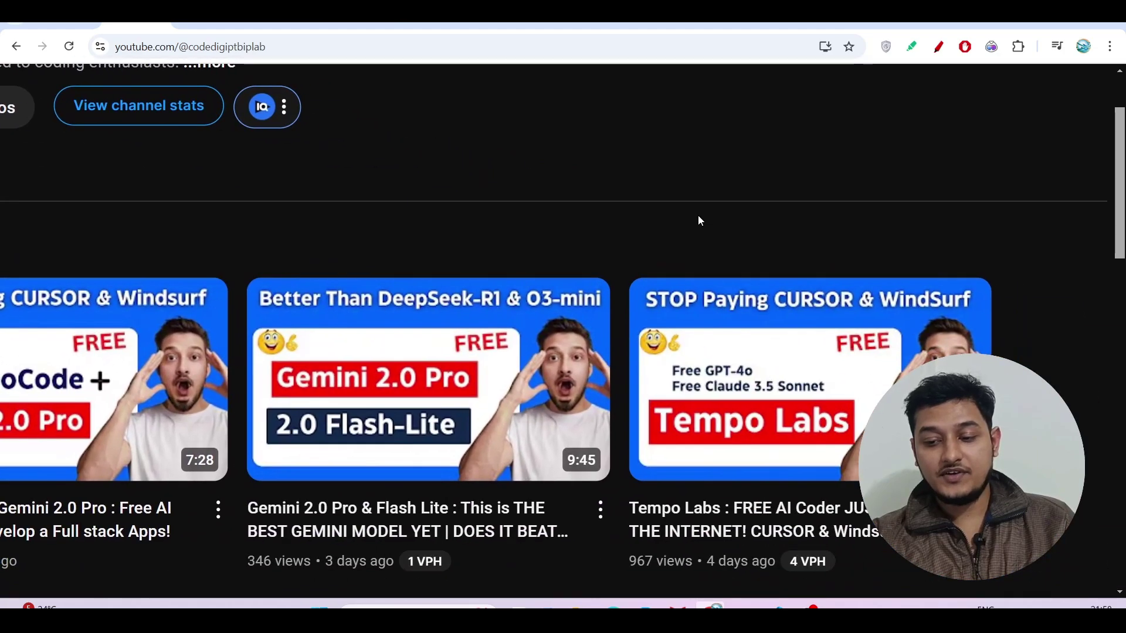
{"action": "scroll", "coordinate": [698, 221], "scroll_direction": "down", "scroll_amount": 4}
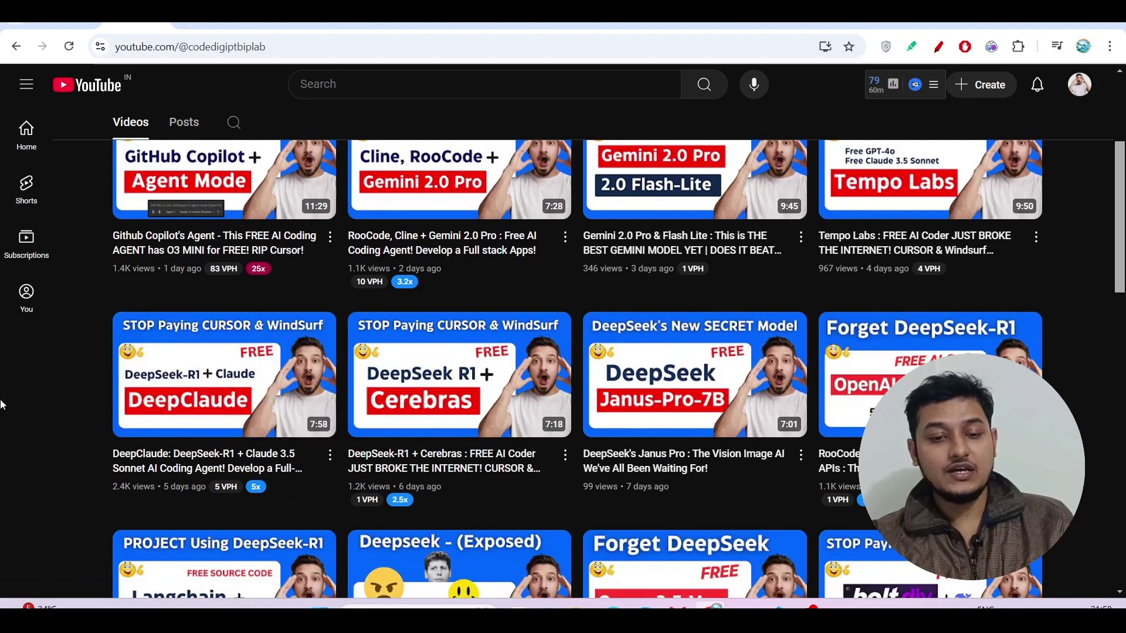
{"action": "scroll", "coordinate": [2, 405], "scroll_direction": "up", "scroll_amount": 4}
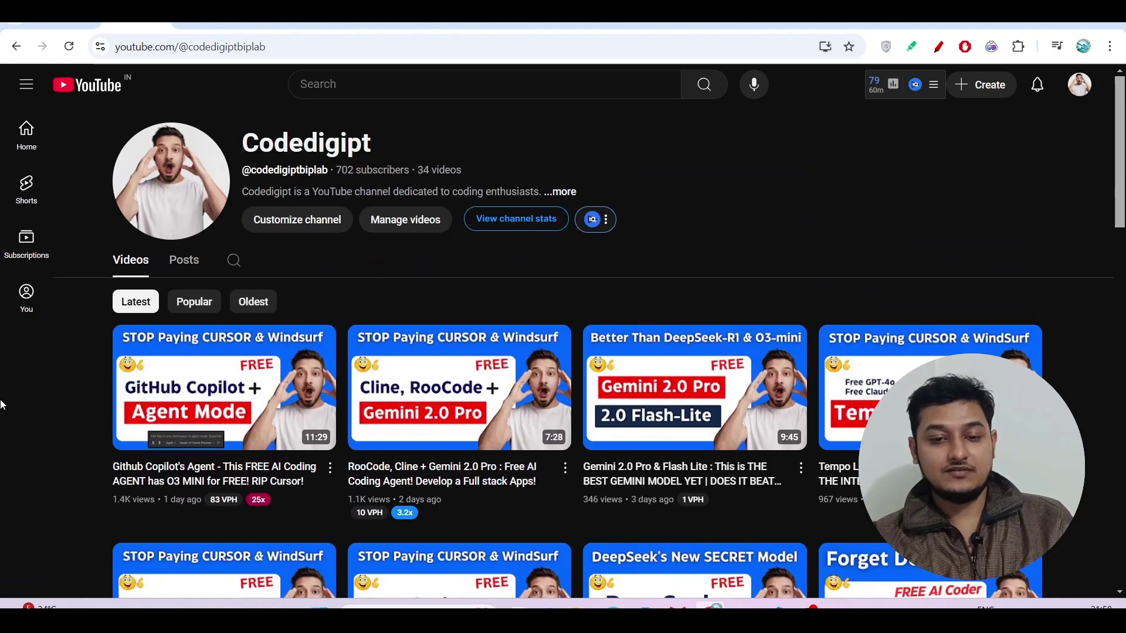